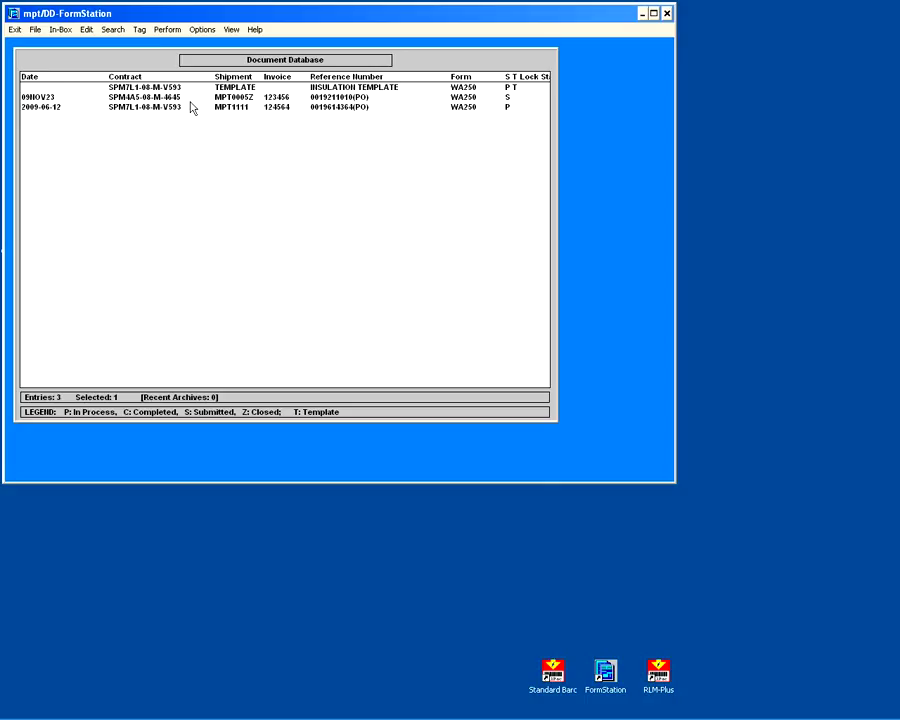
Open the INSULATION TEMPLATE's document details and view its WAWF-250 form in FormEditor.
click(173, 88)
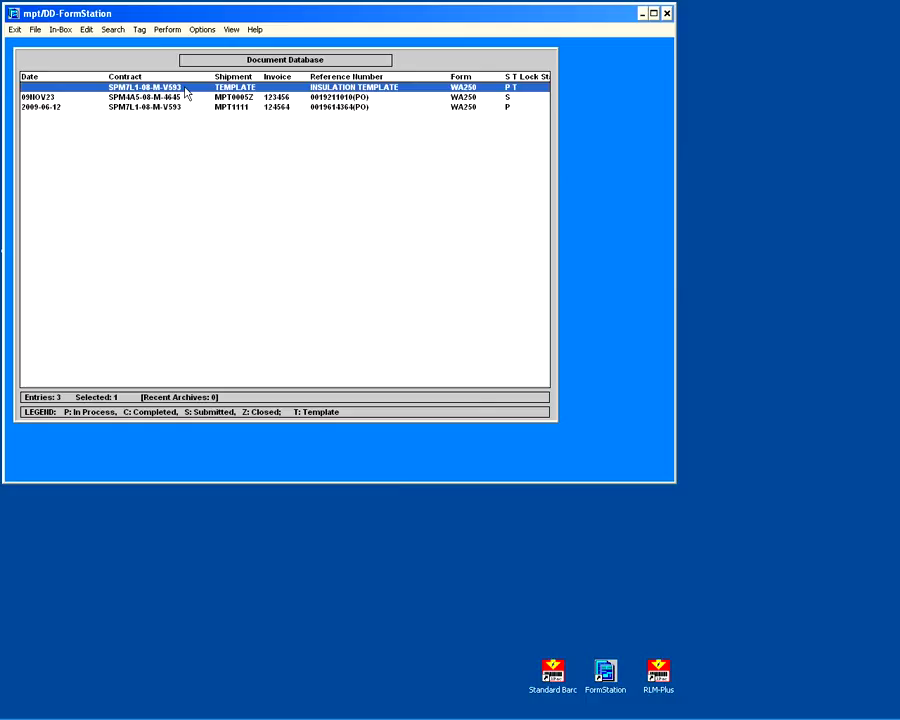
double_click(180, 90)
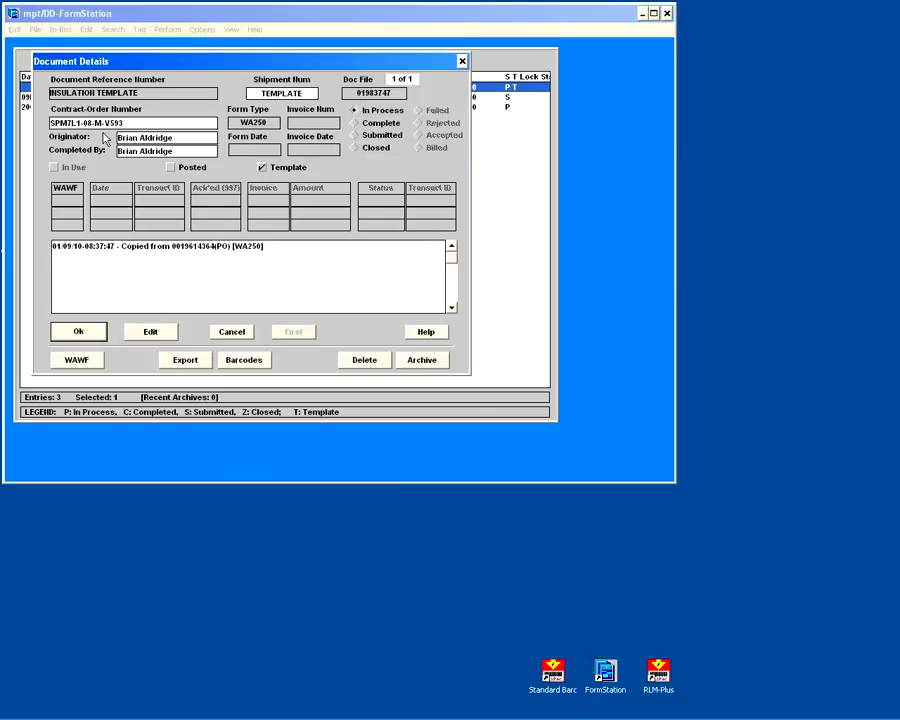
click(151, 331)
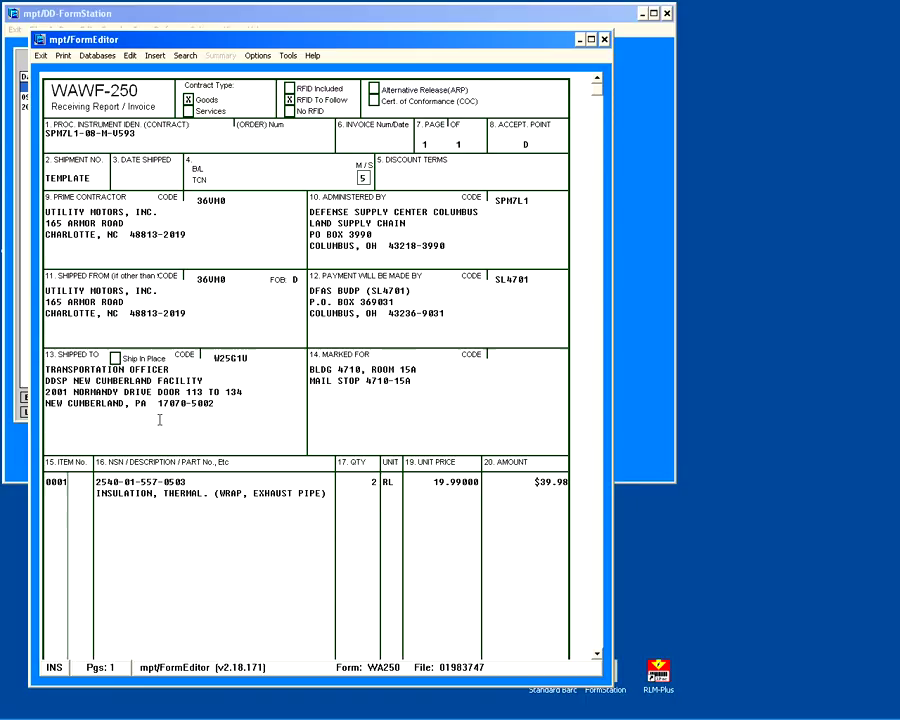
Copy INSULATION TEMPLATE into a new WA250 document with the sales-order reference and shipment number MPT0001Z.
click(41, 56)
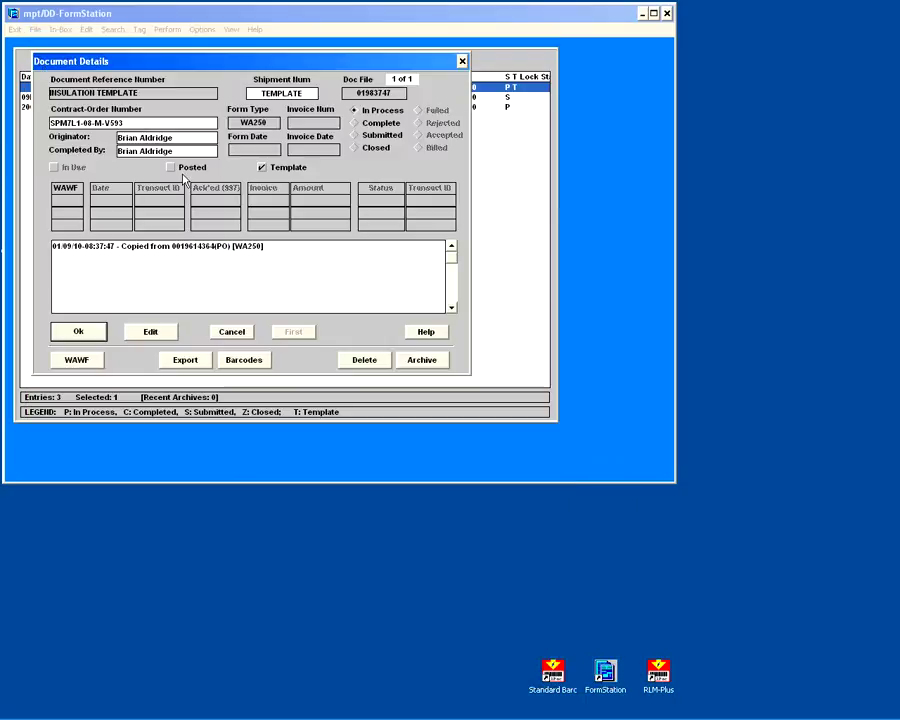
click(96, 334)
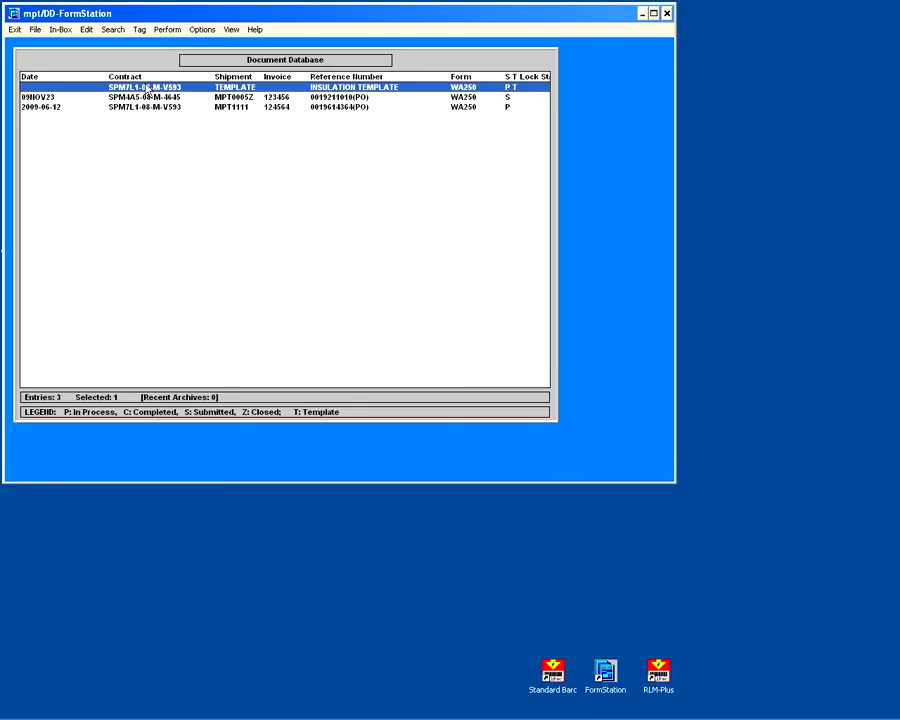
click(36, 30)
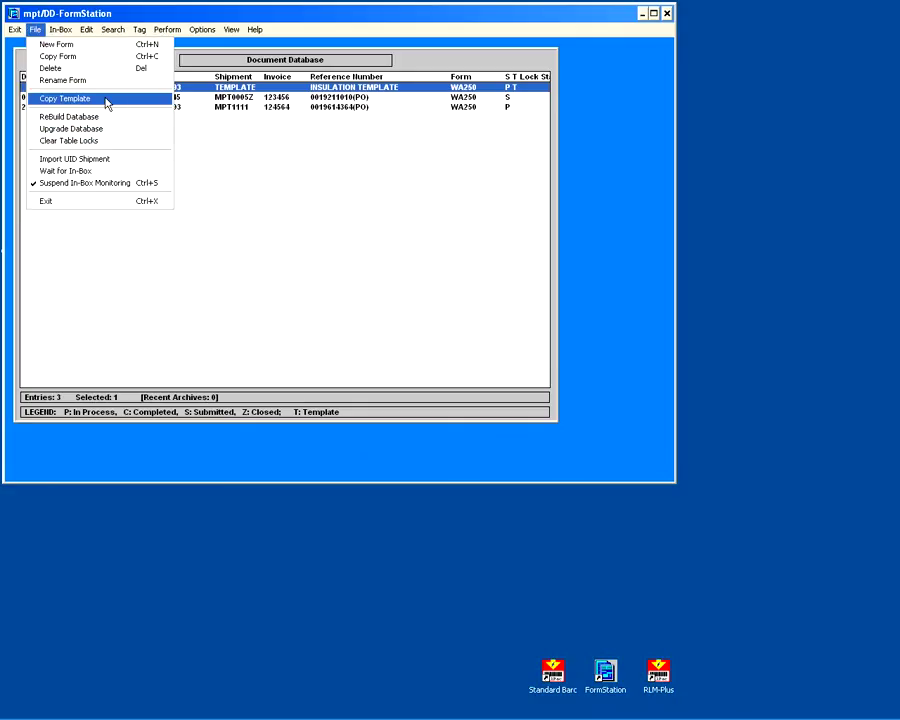
click(110, 100)
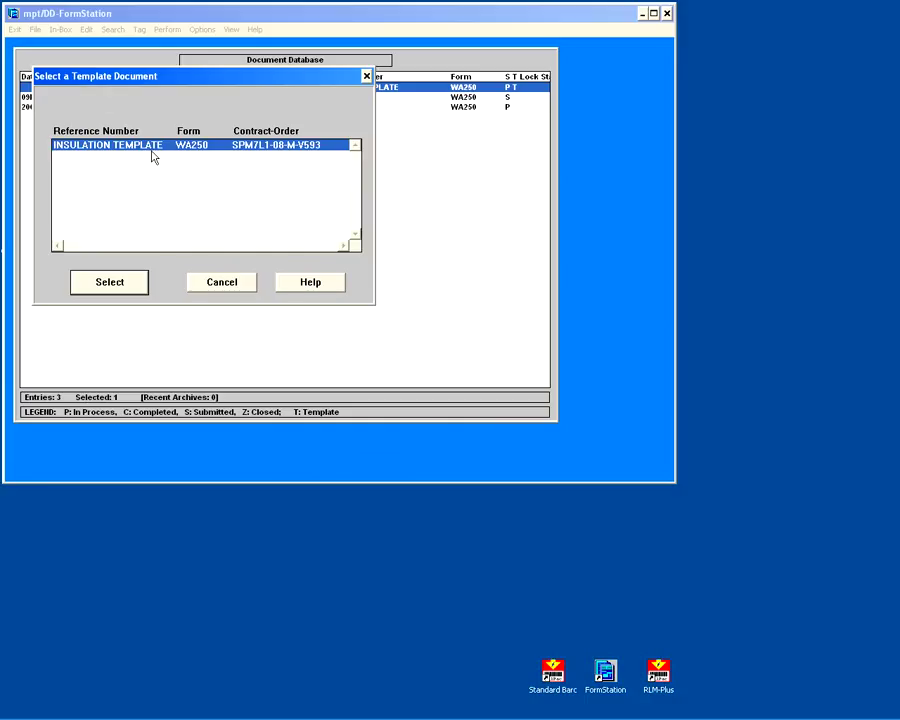
click(139, 264)
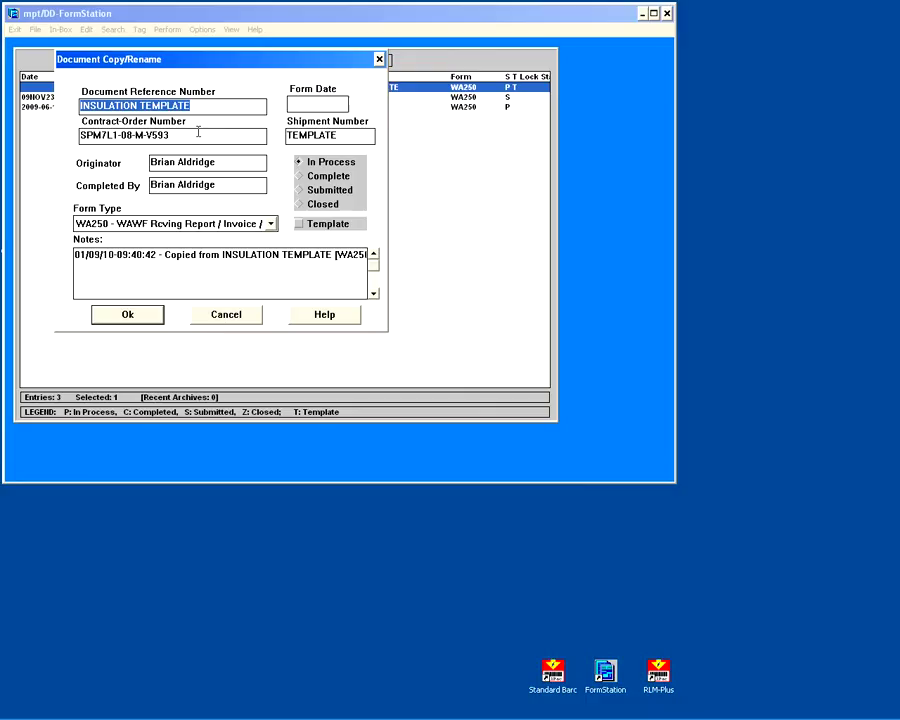
text(SO)
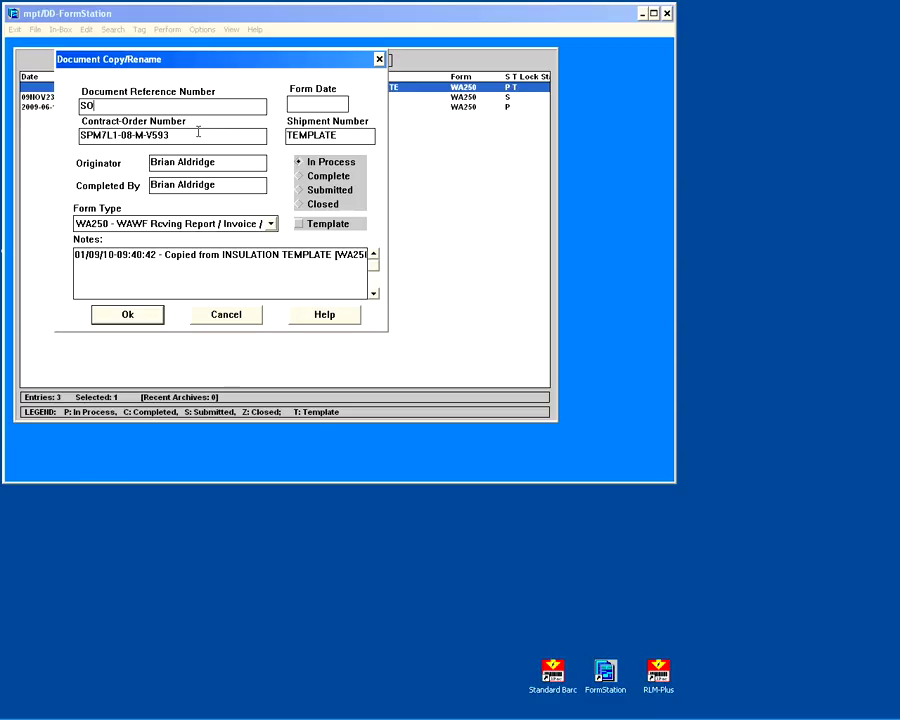
text(# 129988)
key(Tab)
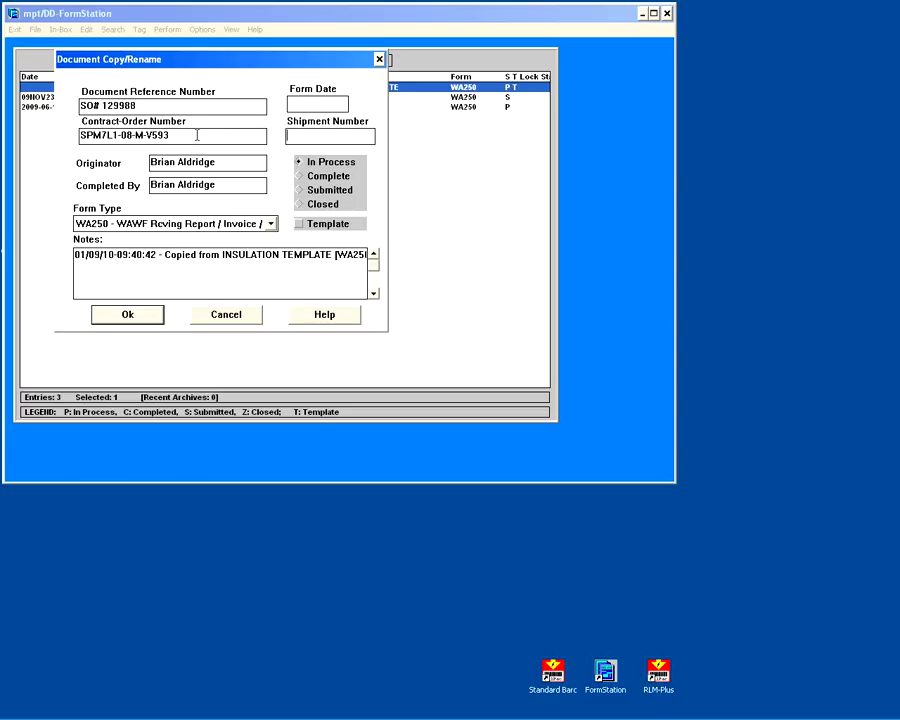
text(MPT0001Z)
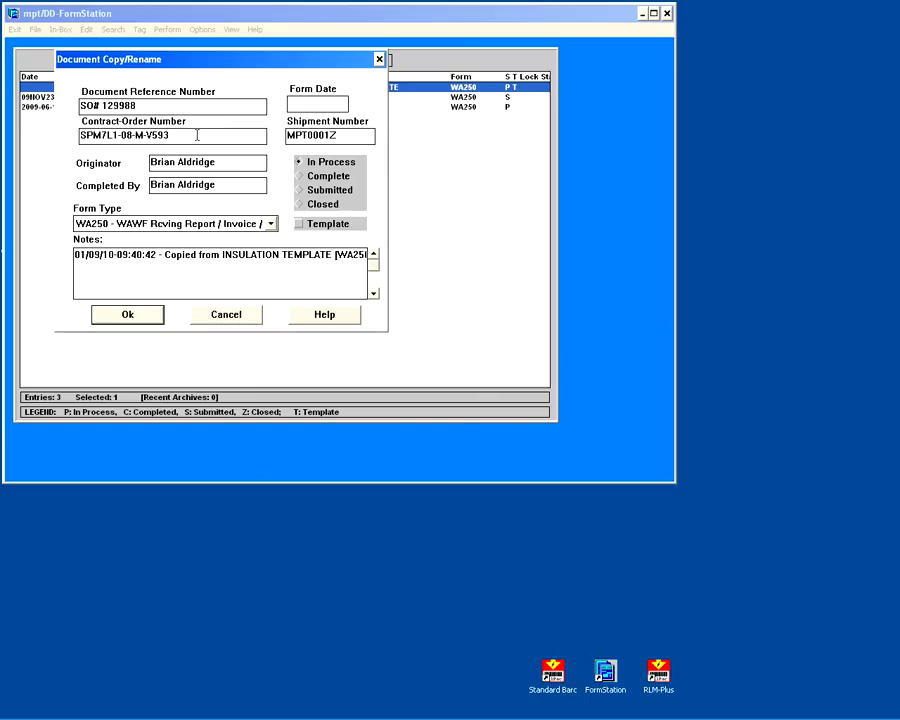
click(126, 316)
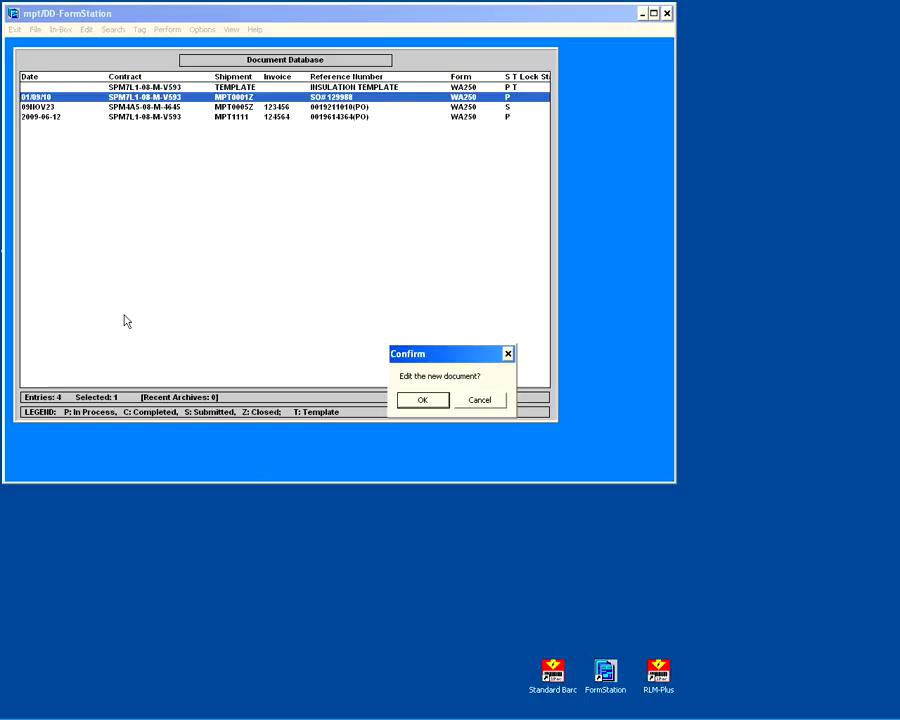
Enter invoice number 332456 dated 10JAN09 in Block 6 of the new form.
click(423, 400)
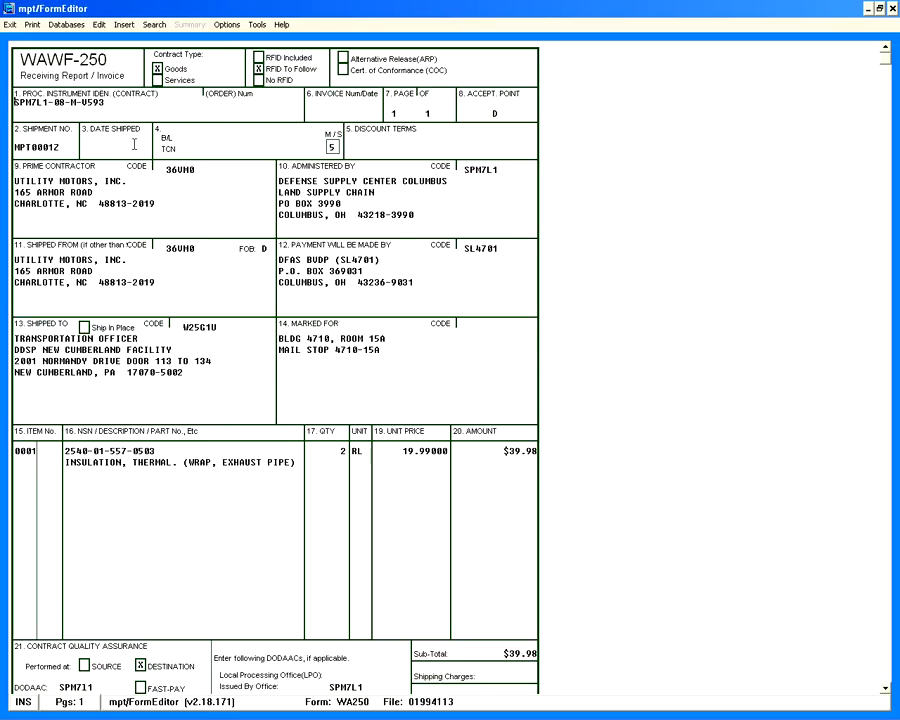
key(Tab)
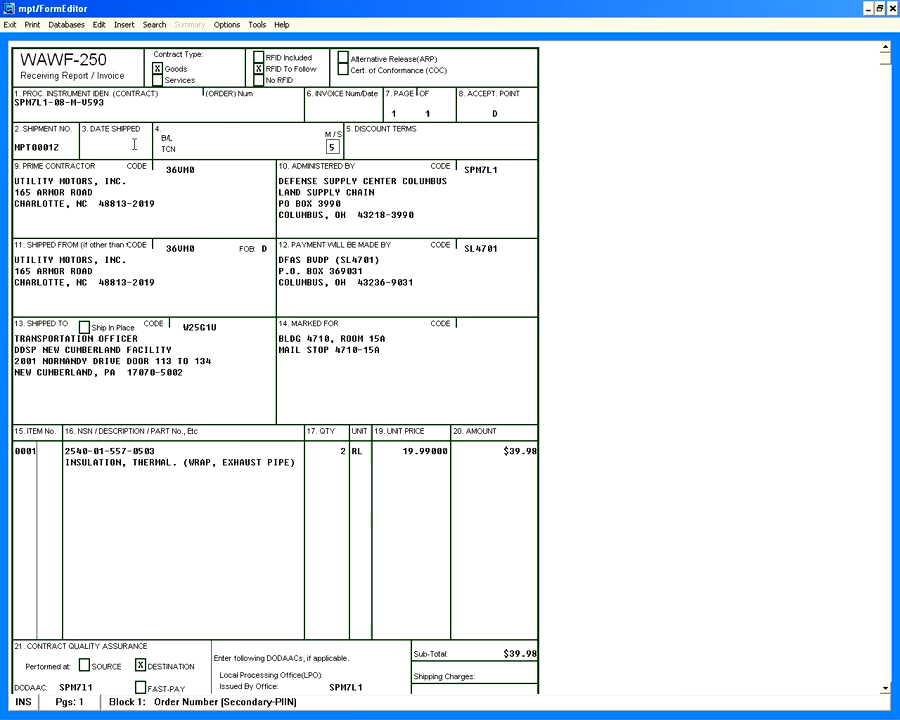
key(Tab)
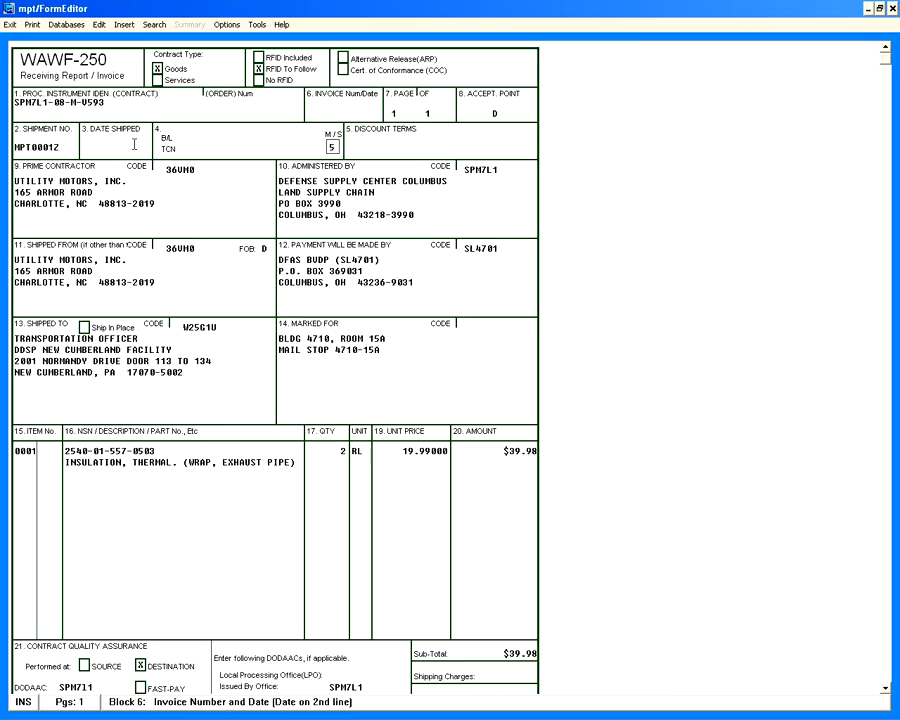
text(332456)
key(Return)
text(10JAN)
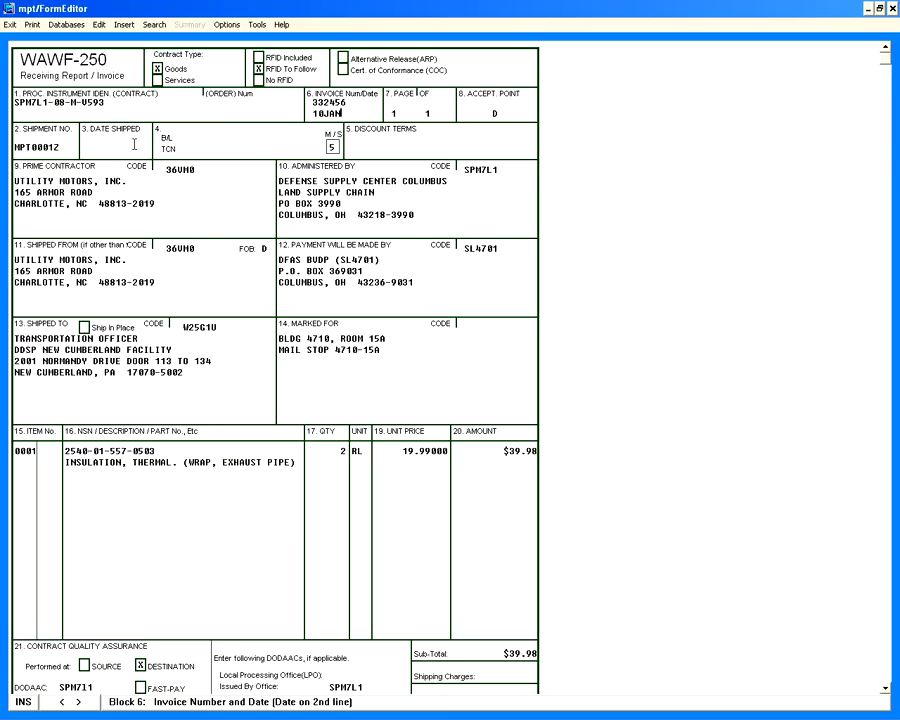
text(09)
key(Tab)
key(Tab)
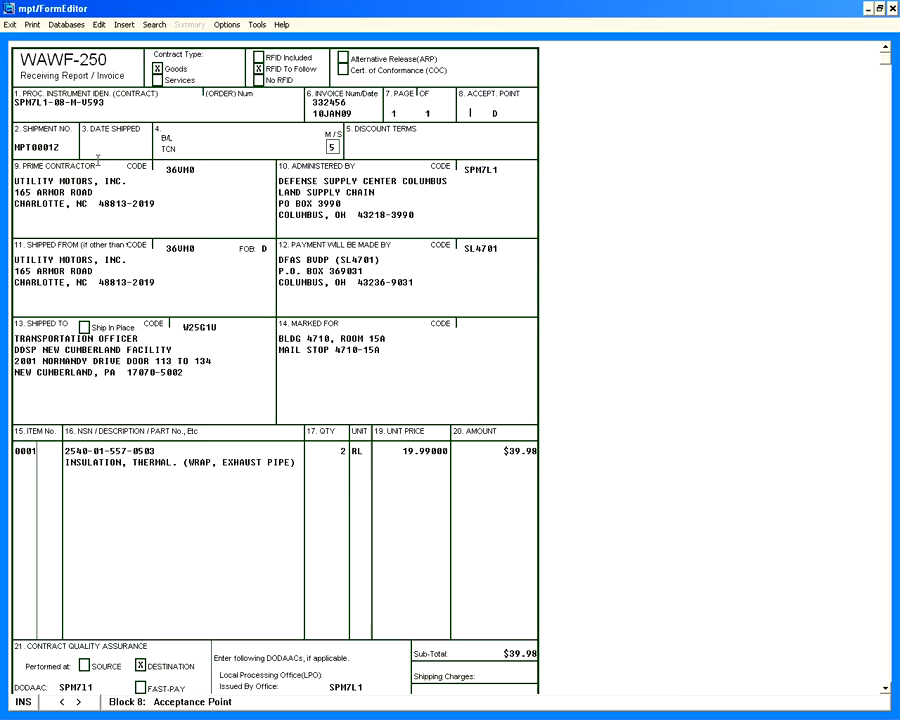
Enter 10JAN09 as the Date Shipped in Block 3.
click(133, 145)
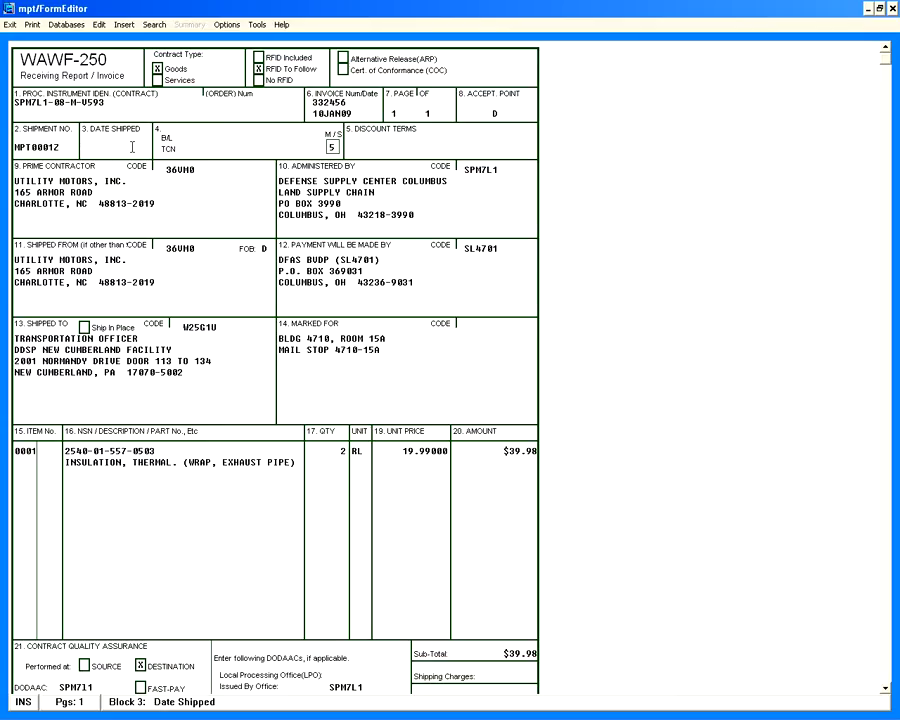
text(10JAN09)
key(Tab)
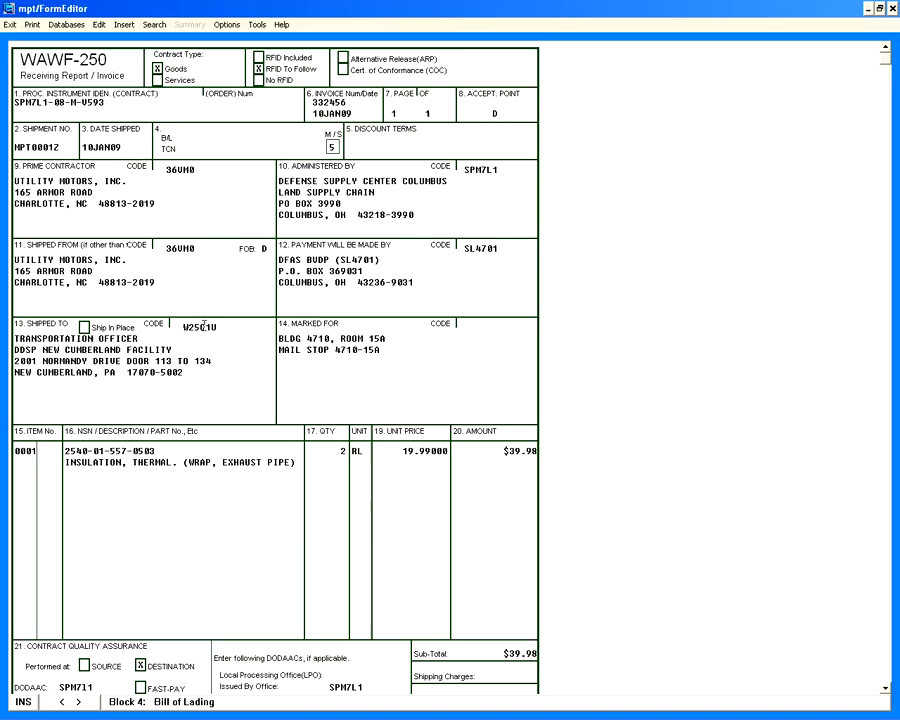
Replace the ship-to CAGE code with SM3215 and fill in its address.
click(220, 327)
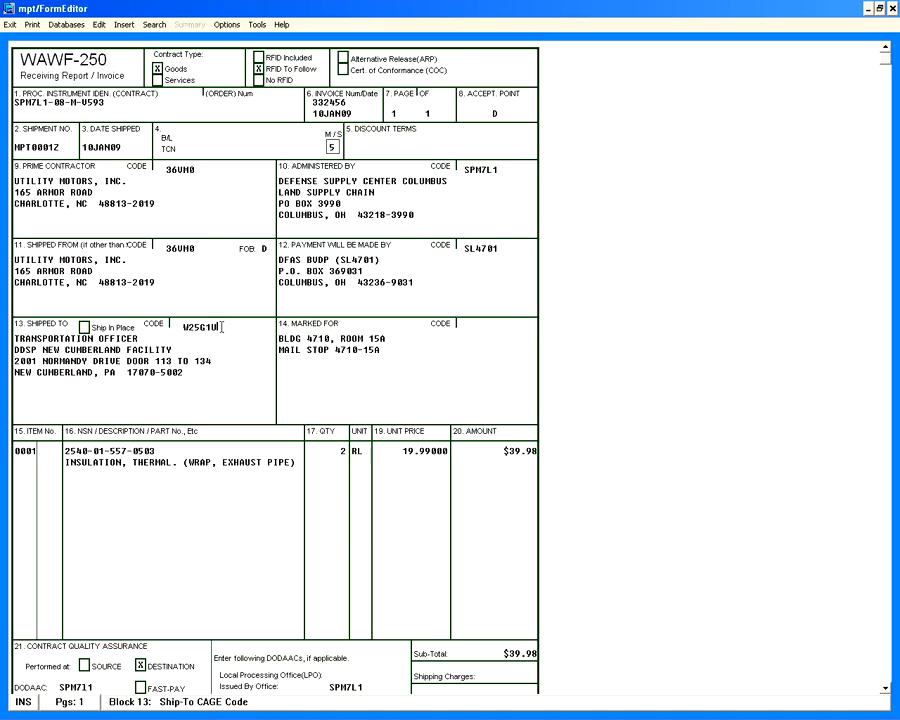
key(BackSpace)
key(BackSpace)
key(BackSpace)
key(BackSpace)
key(BackSpace)
key(BackSpace)
text(SM)
text(3215)
key(ctrl)
key(ctrl+2)
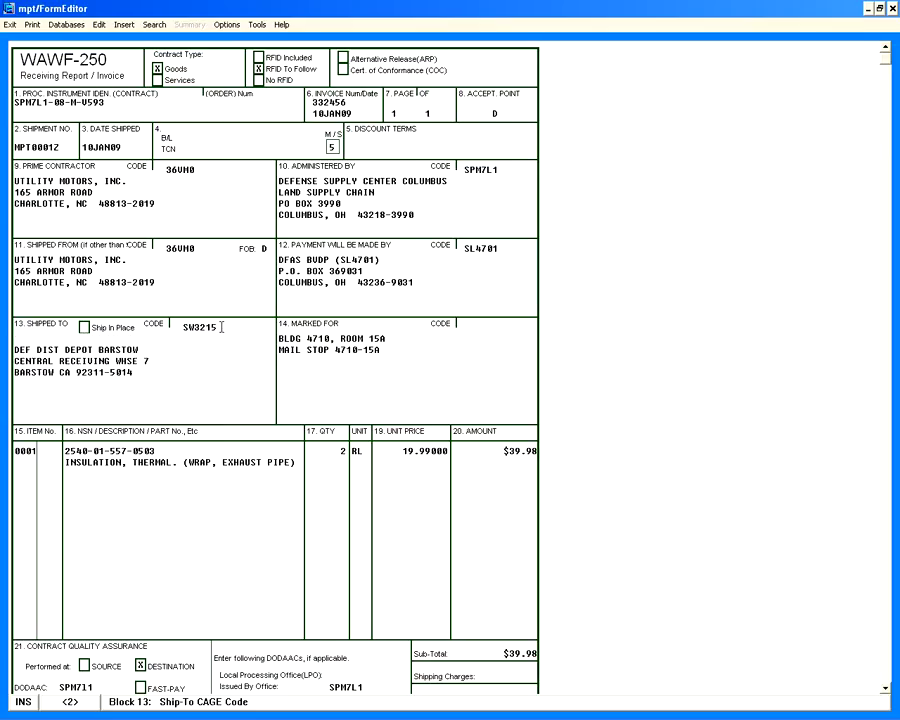
key(ctrl+3)
Change line item 0001's quantity shipped from 2 to 100, recalculating the amount to $1,999.00.
click(134, 451)
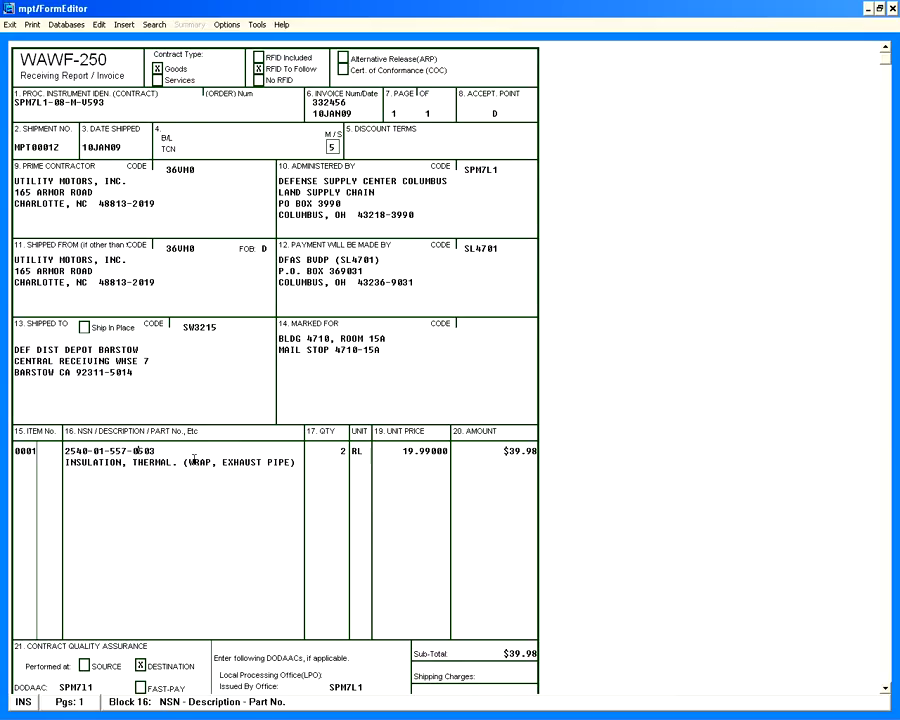
key(Tab)
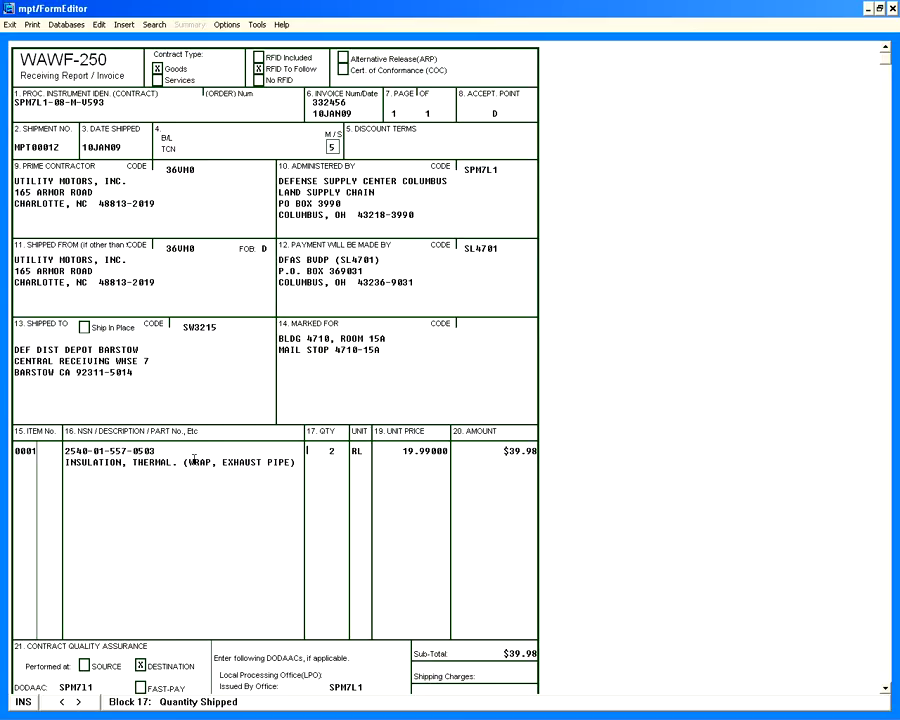
key(BackSpace)
text(100)
key(Tab)
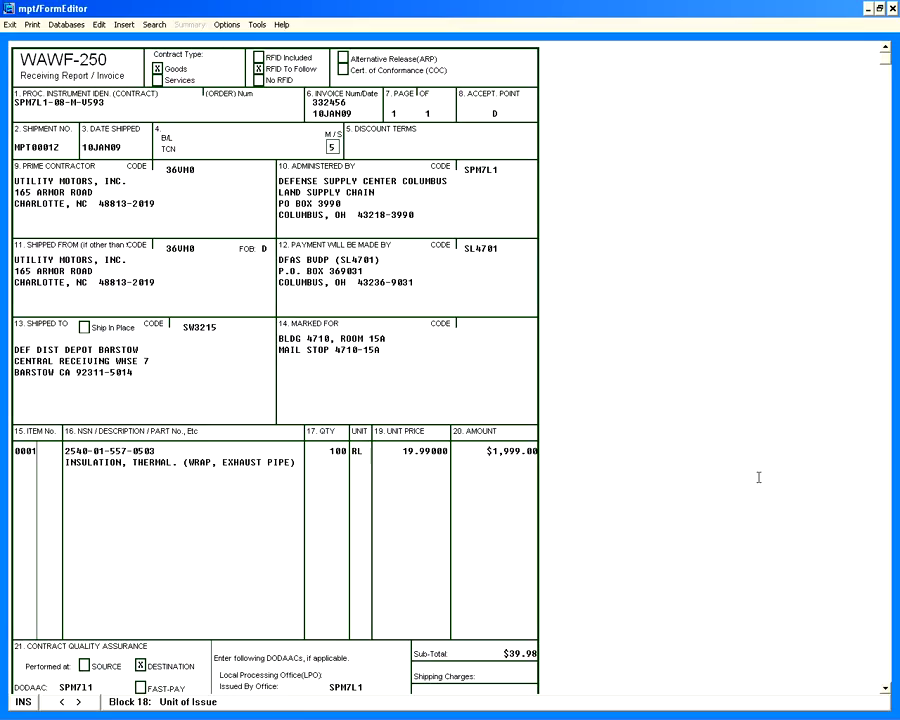
Exit FormEditor, updating the grand total to $1,999.00 and saving the receiving report.
click(885, 688)
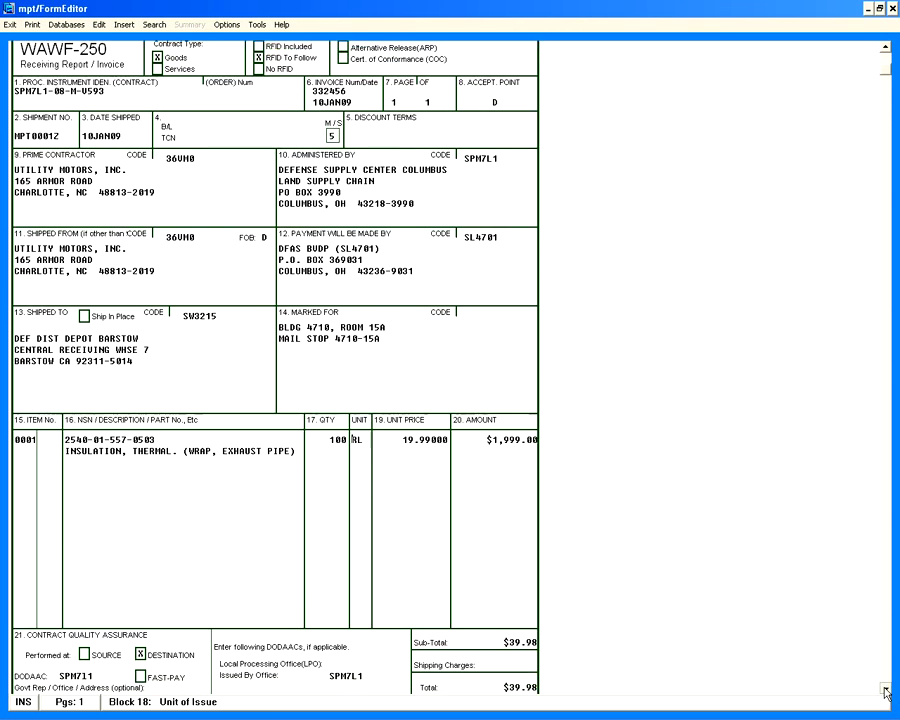
click(885, 689)
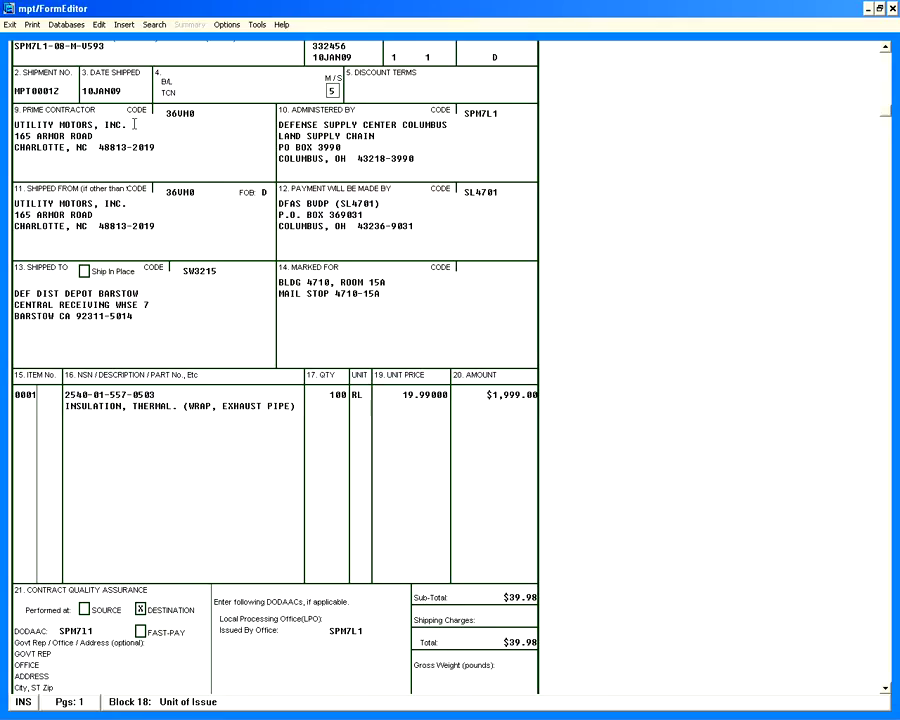
click(11, 26)
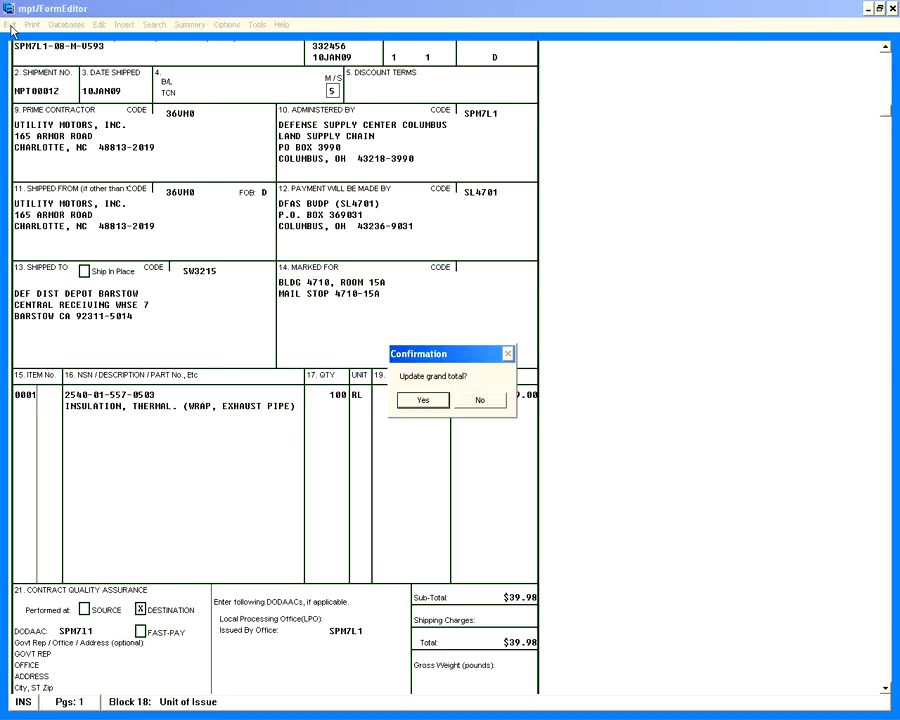
click(441, 404)
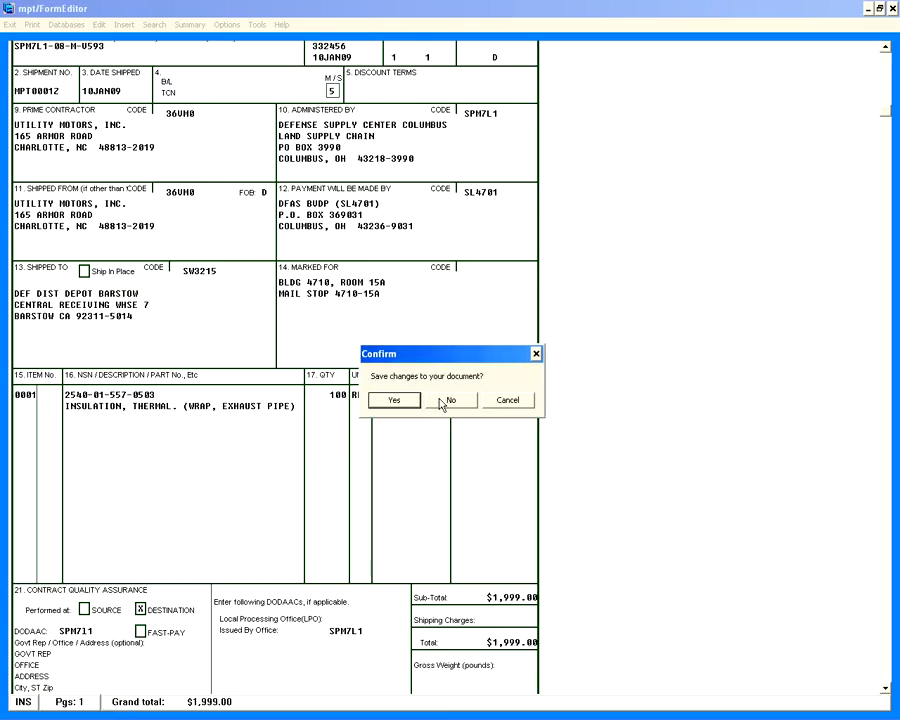
click(396, 401)
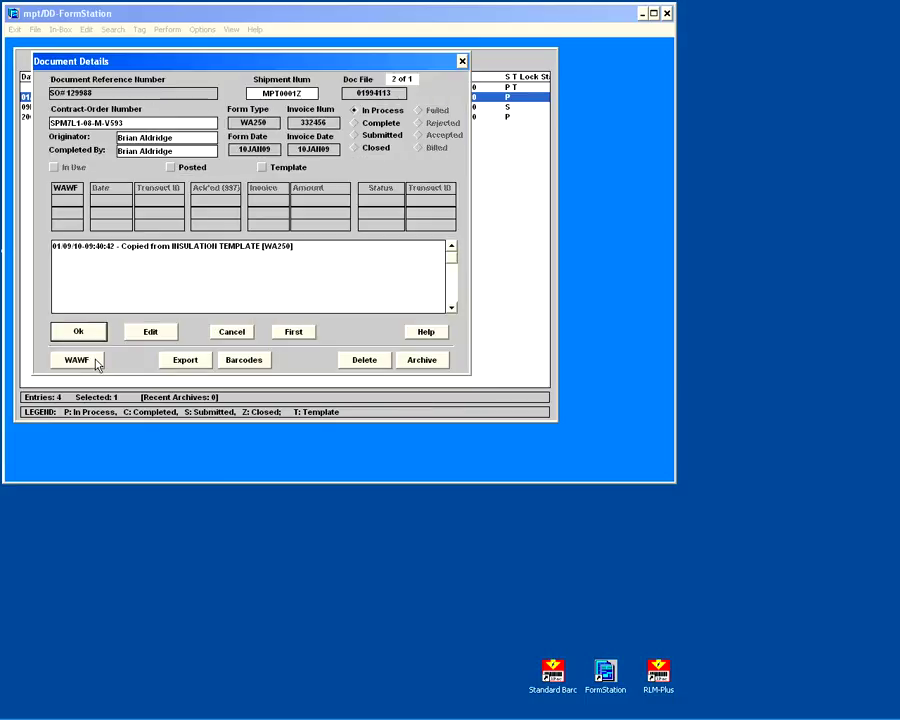
Transmit the Acceptance (DD250) for MPT0001Z to WAWF, then choose Invoice (DD250) as the next transaction.
click(77, 360)
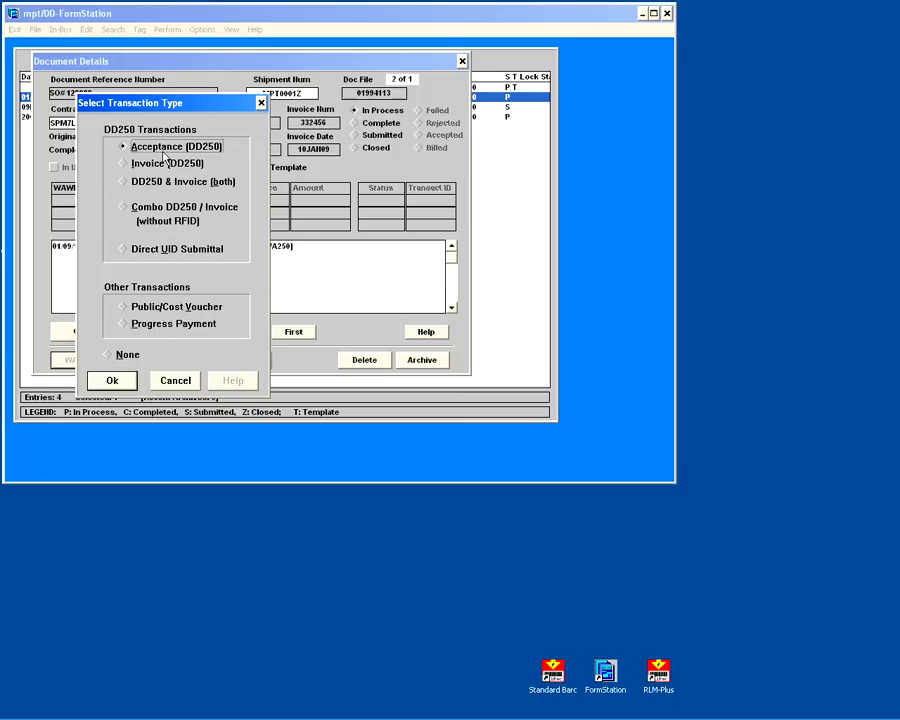
click(129, 380)
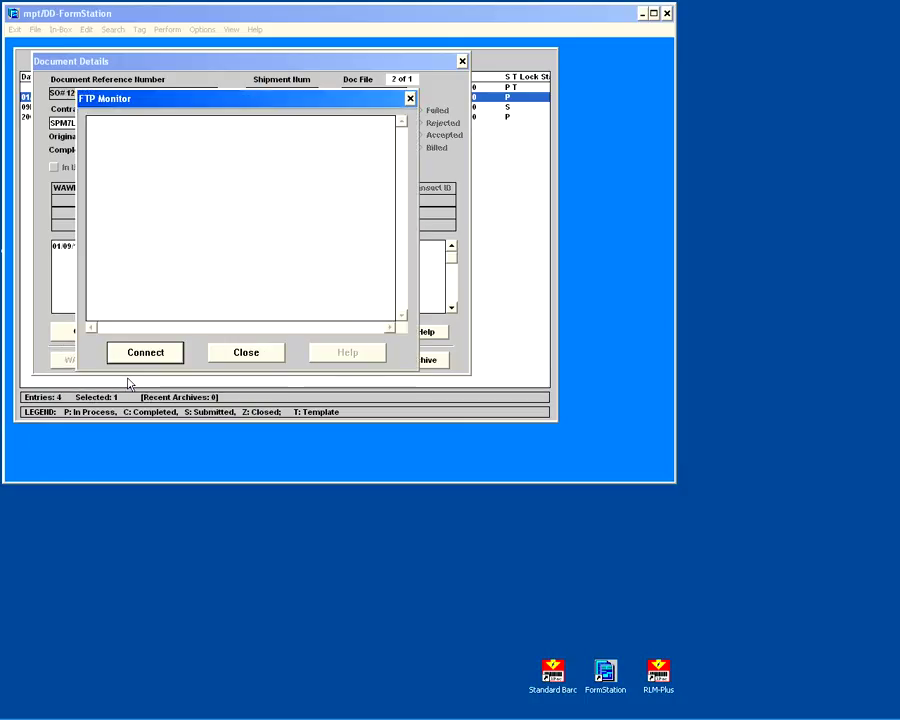
click(175, 355)
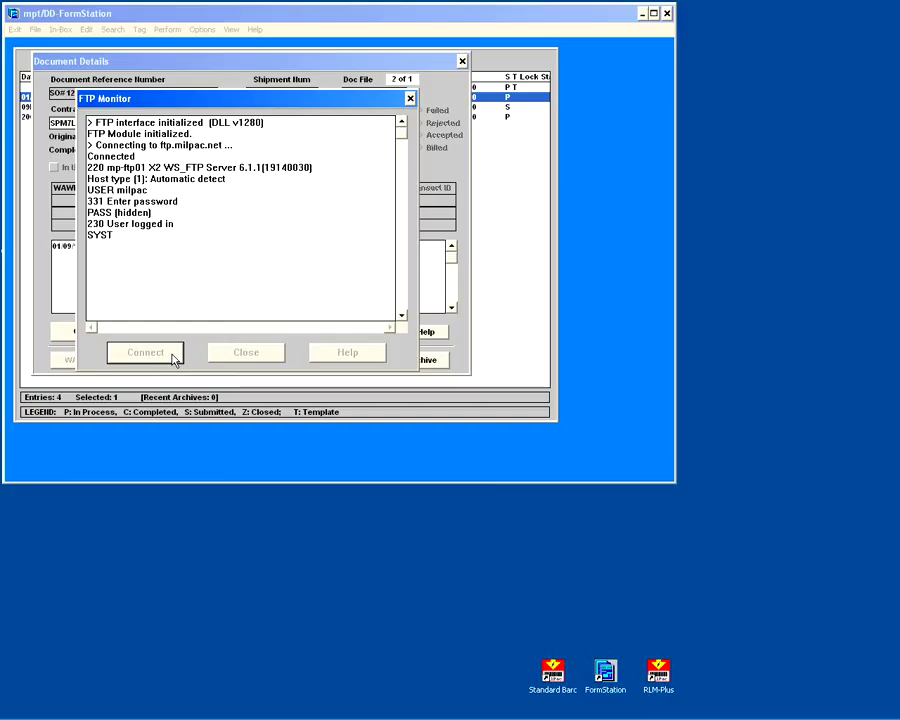
click(173, 355)
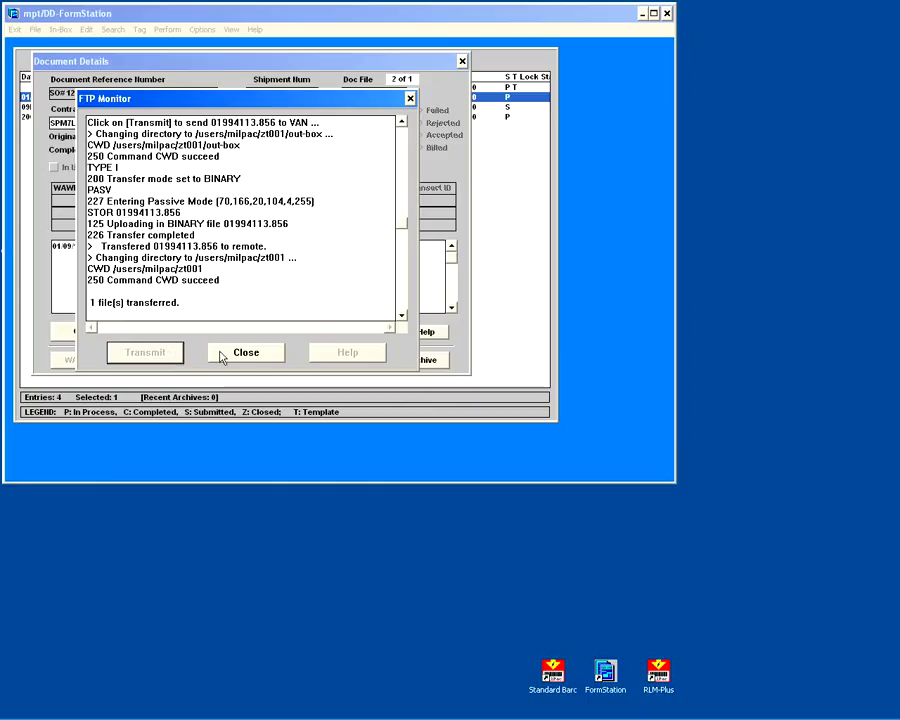
click(222, 357)
click(86, 362)
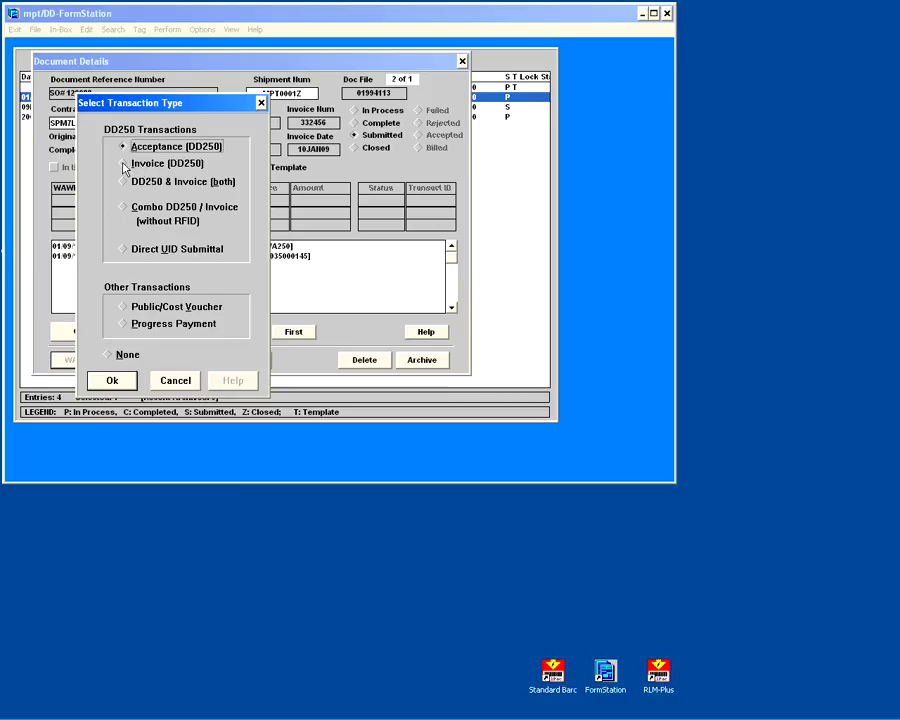
click(130, 165)
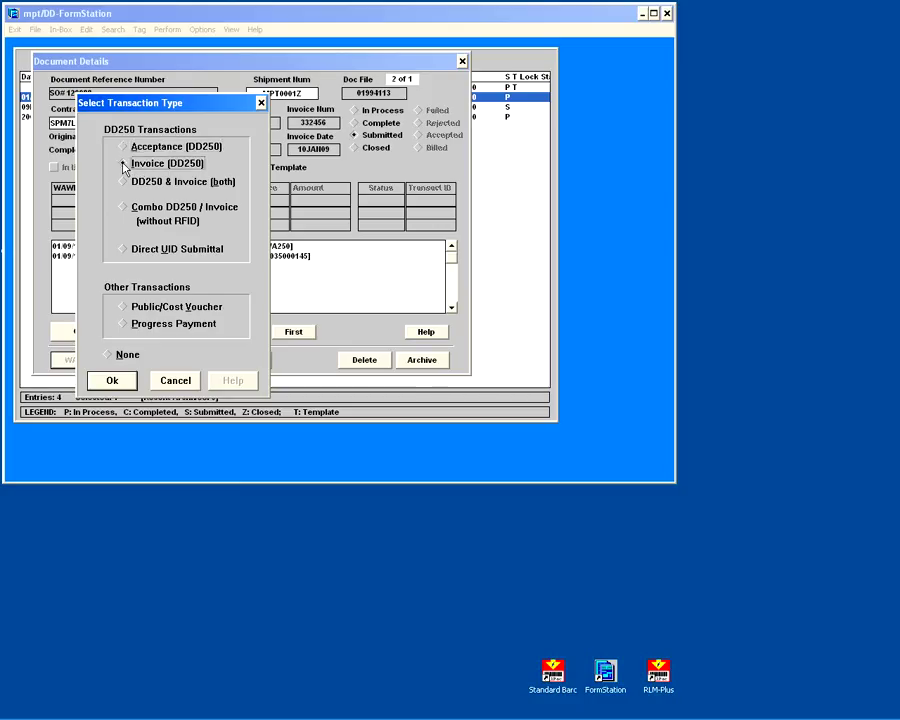
Submit invoice 332456 as the final invoice, uploading file 01994113.810 to WAWF.
click(118, 380)
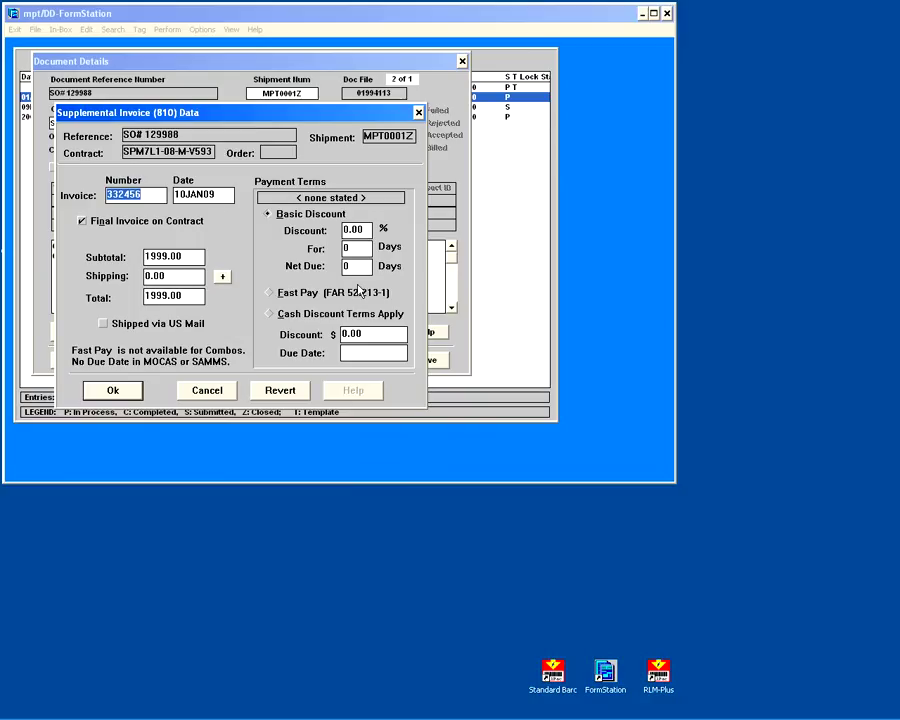
click(133, 393)
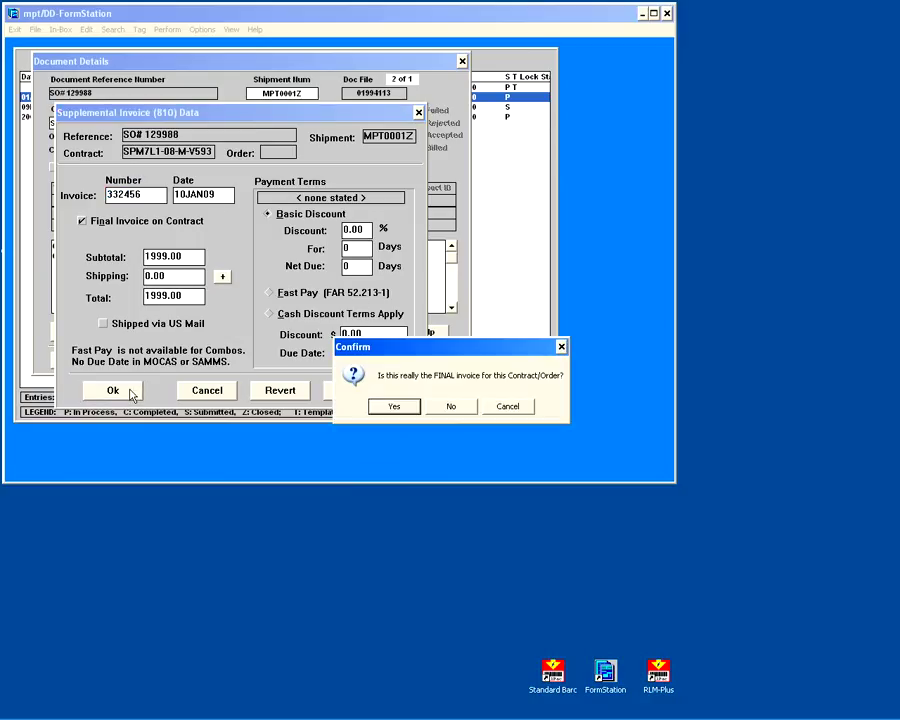
click(394, 406)
click(172, 355)
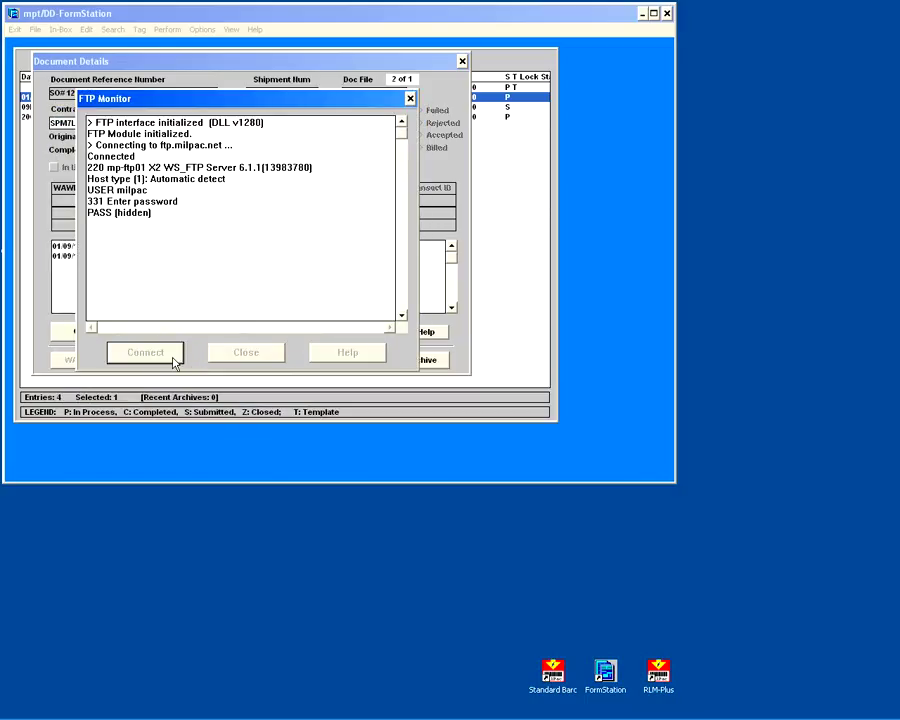
click(172, 357)
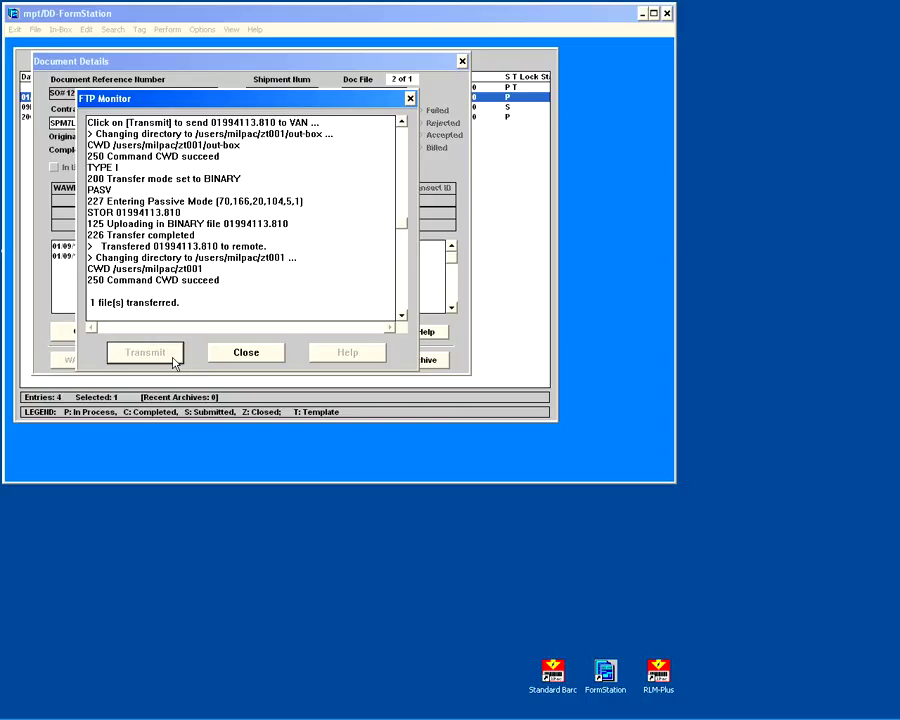
click(231, 356)
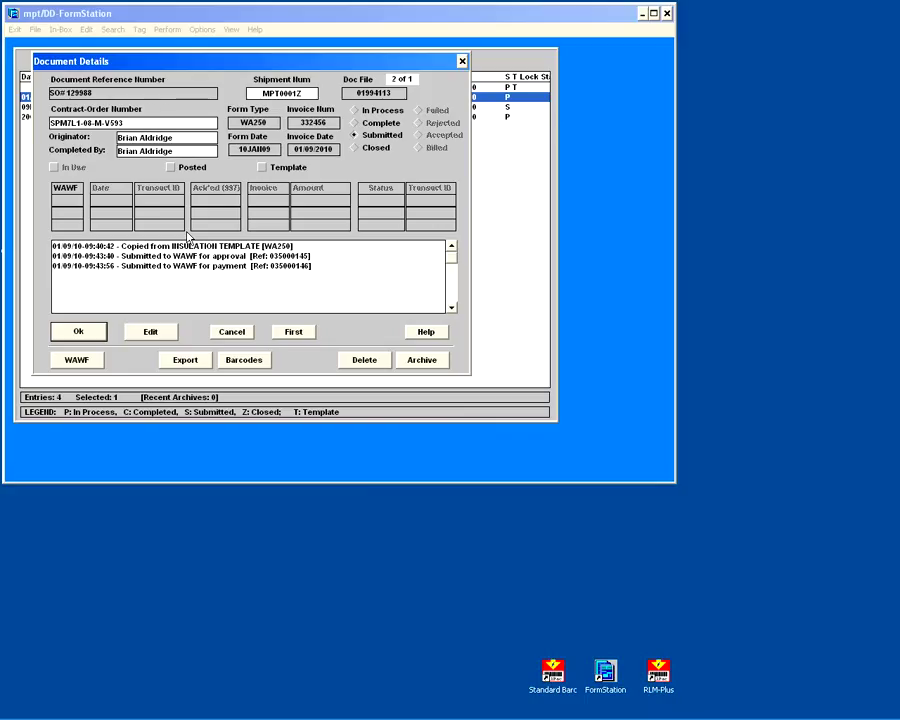
click(79, 332)
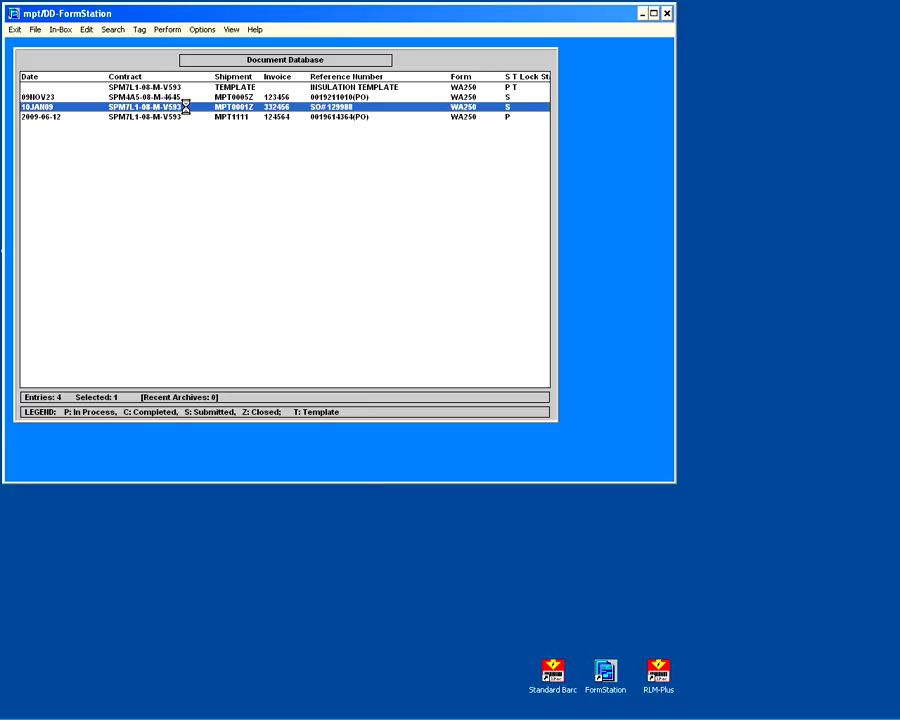
double_click(182, 107)
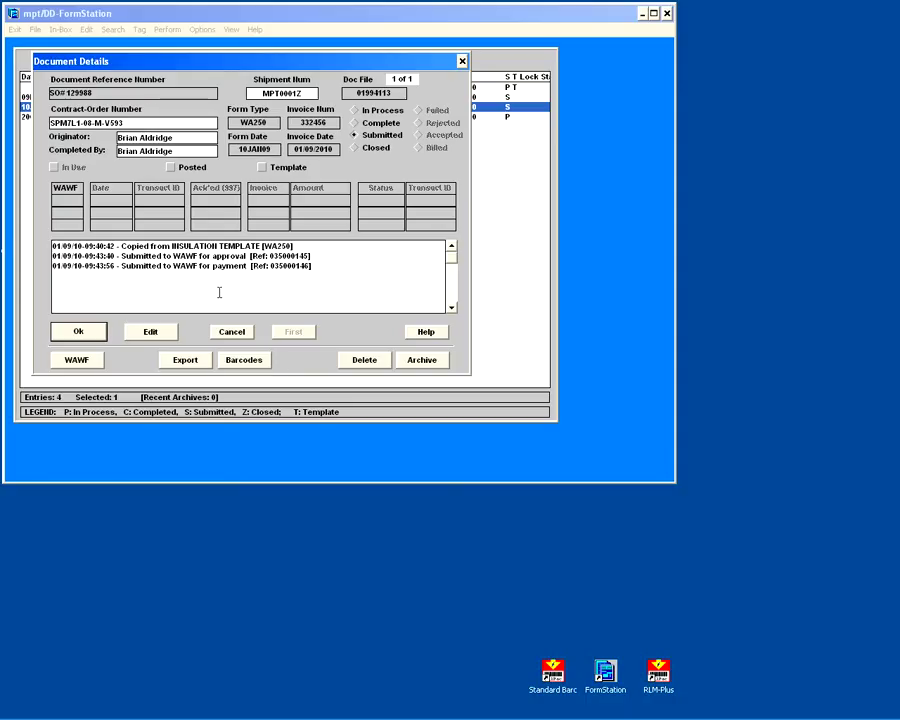
Import the shipment's eight labels into Std-Barc and open the 129XCL4R RFID label for item 0001.
click(263, 362)
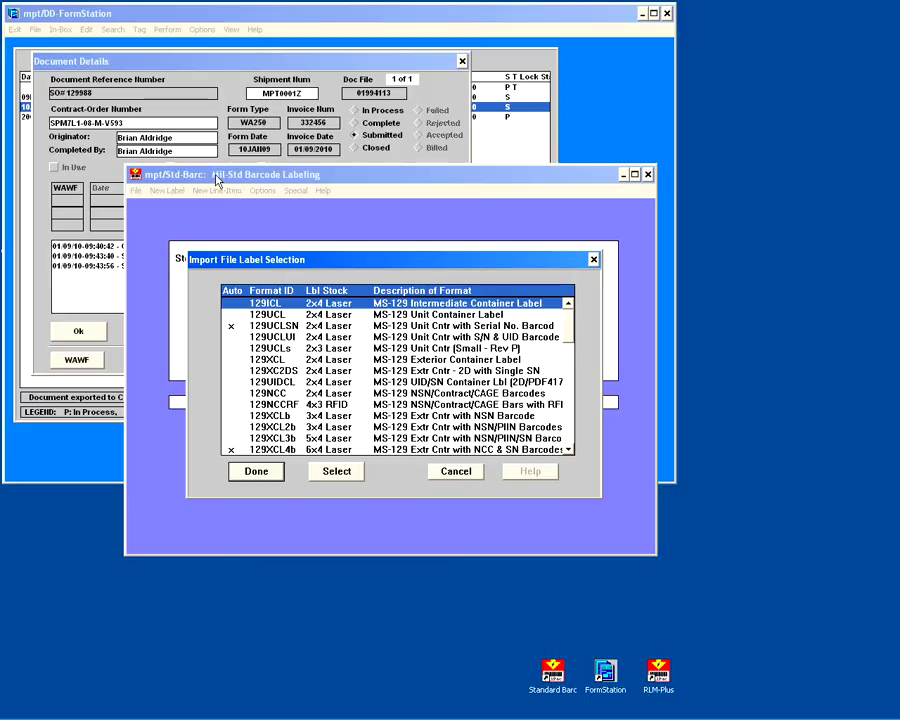
key(Return)
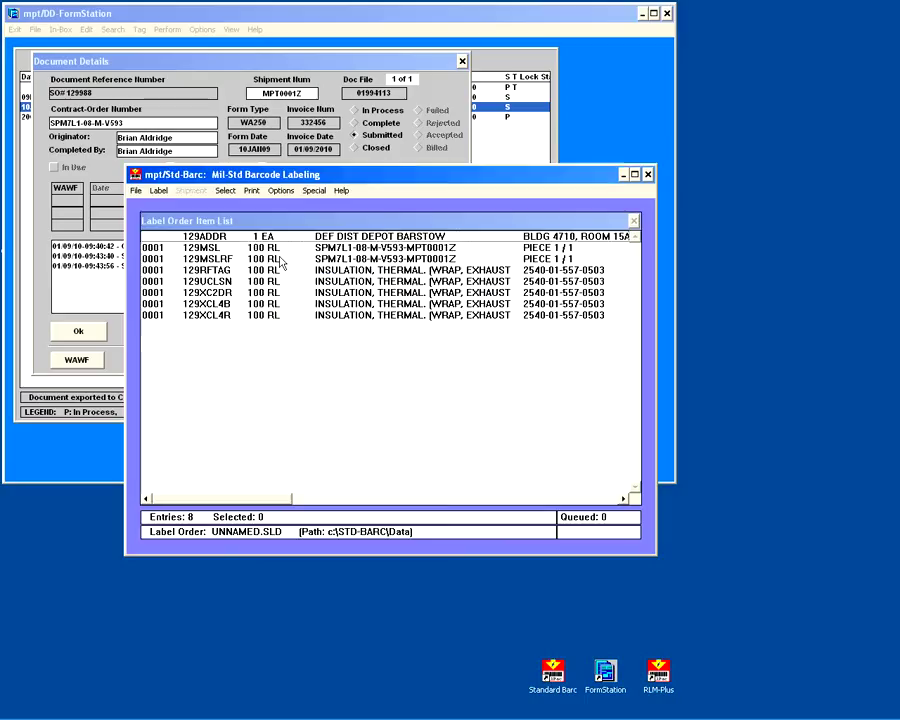
click(213, 320)
double_click(213, 318)
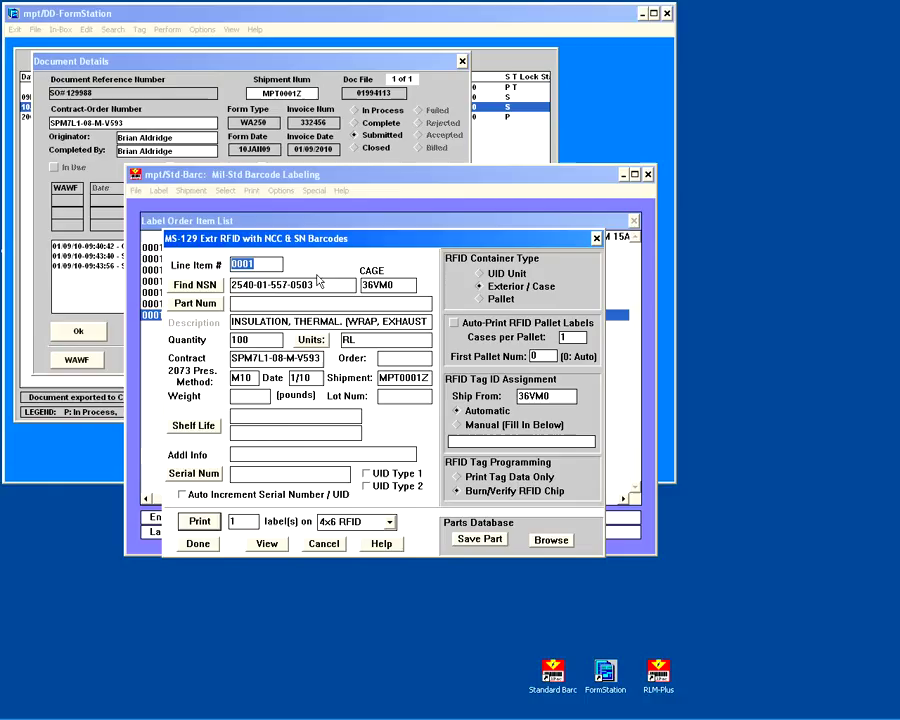
Set 100 labels to print and enable automatic RFID pallet labels with 10 cases per pallet.
click(259, 343)
key(BackSpace)
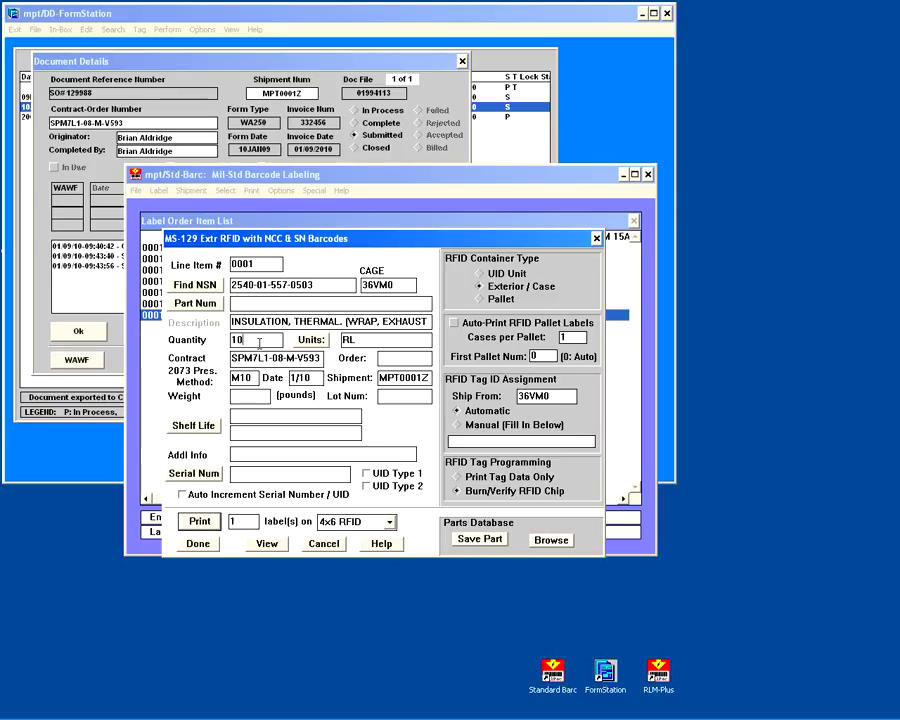
key(BackSpace)
click(252, 522)
text(00)
click(454, 323)
click(565, 337)
text(0)
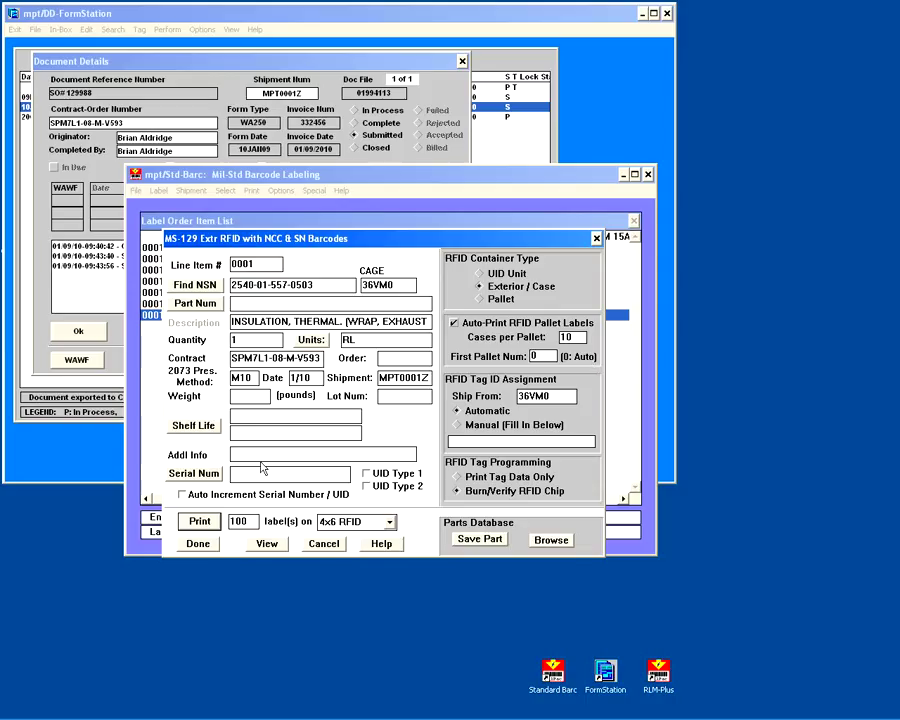
Print the 100 4x6 RFID labels along with the 10 pallet tags.
click(204, 524)
click(395, 409)
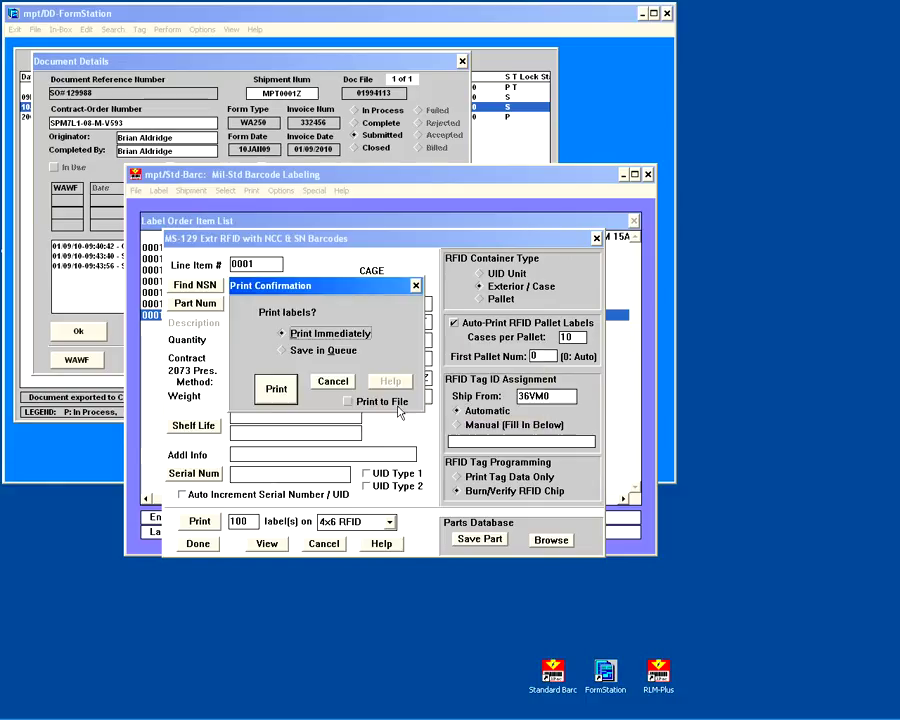
click(284, 393)
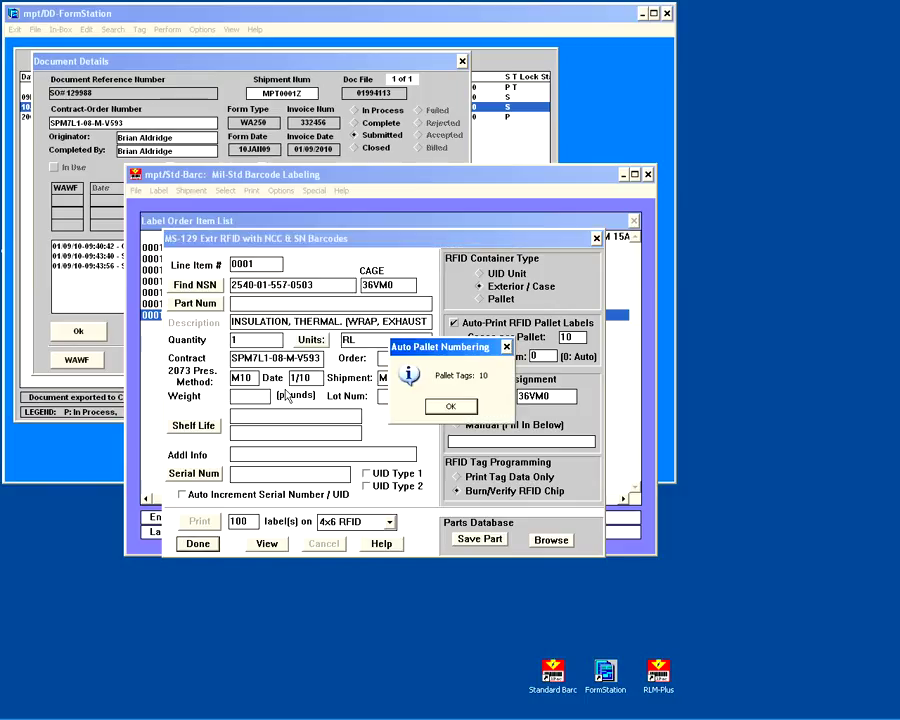
key(Return)
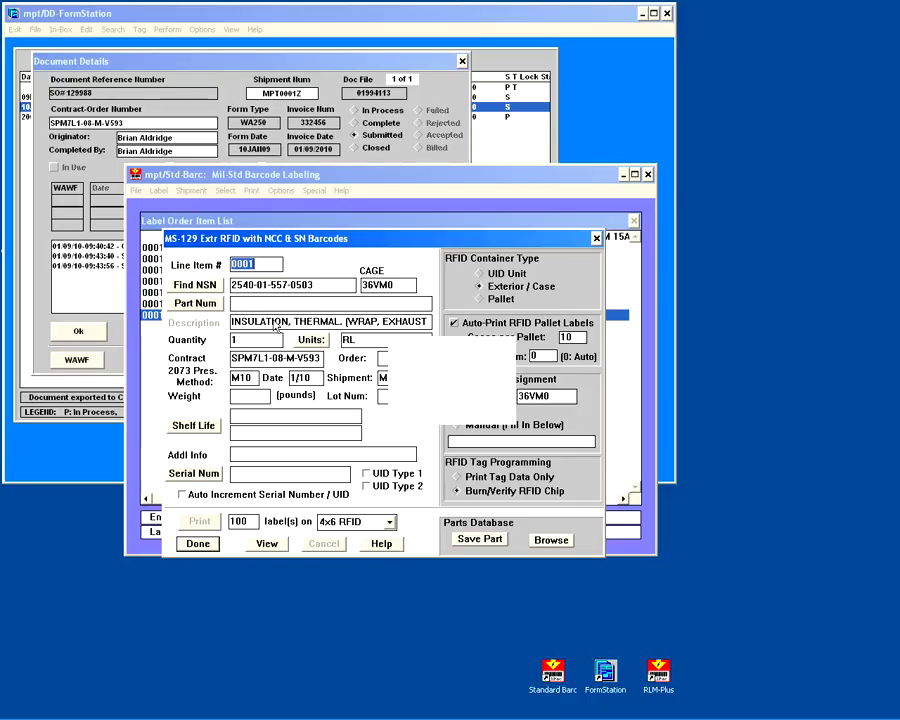
Close Std-Barc, saving the label order as 01994800.SLD.
click(400, 398)
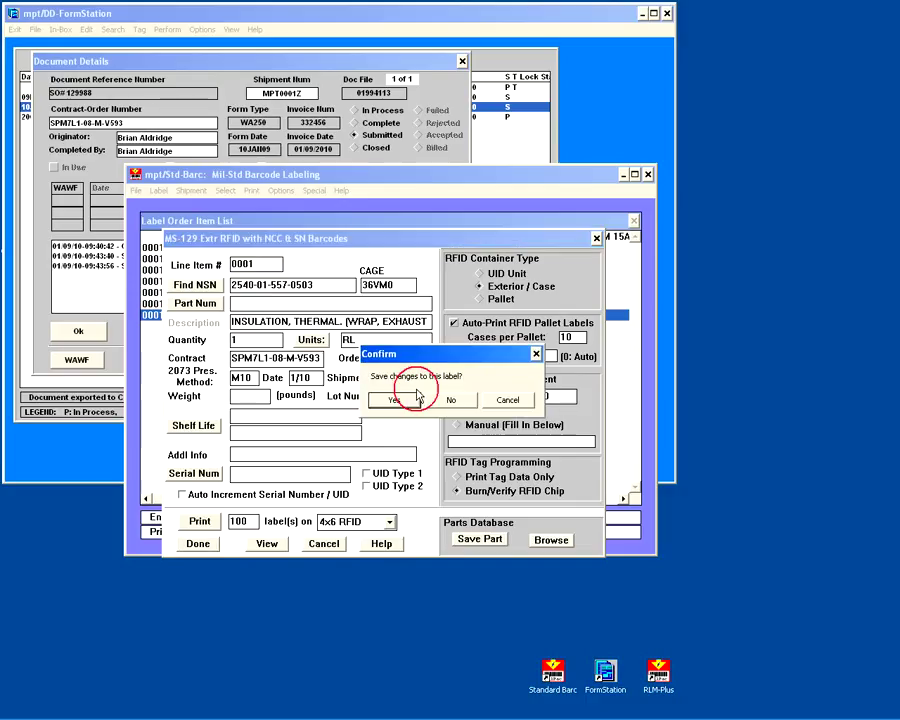
click(647, 175)
click(404, 399)
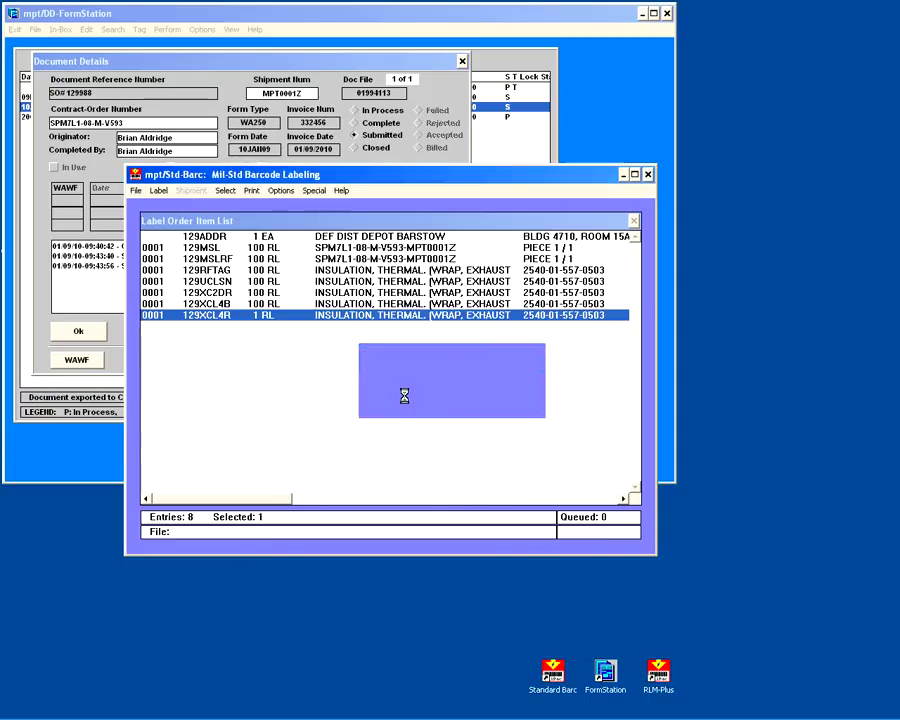
click(408, 262)
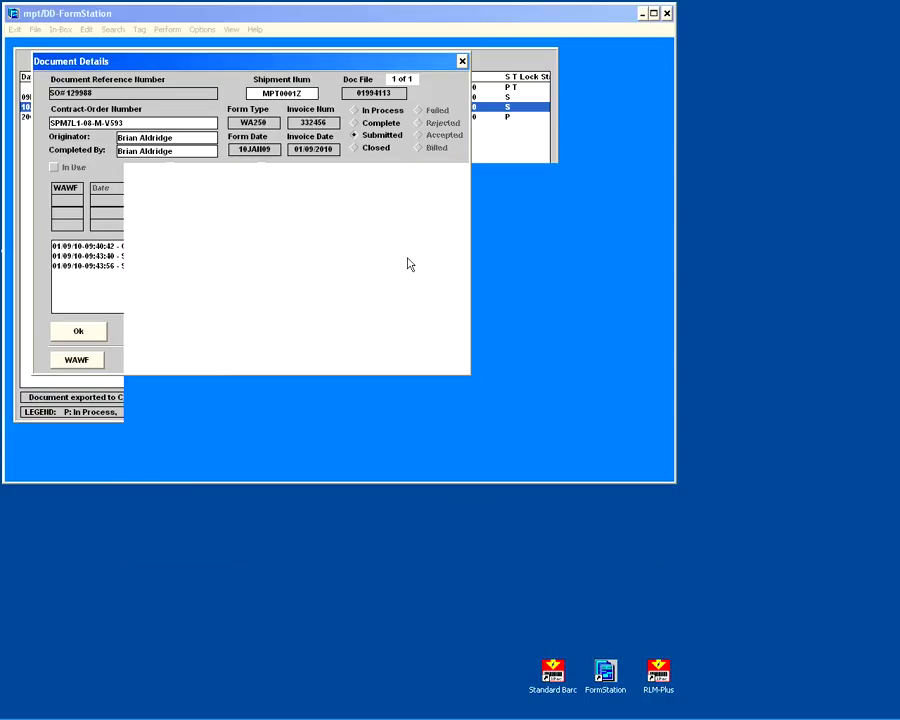
Launch RLM-Plus and browse the RFID as-packed records for shipment MPT0001Z.
double_click(658, 678)
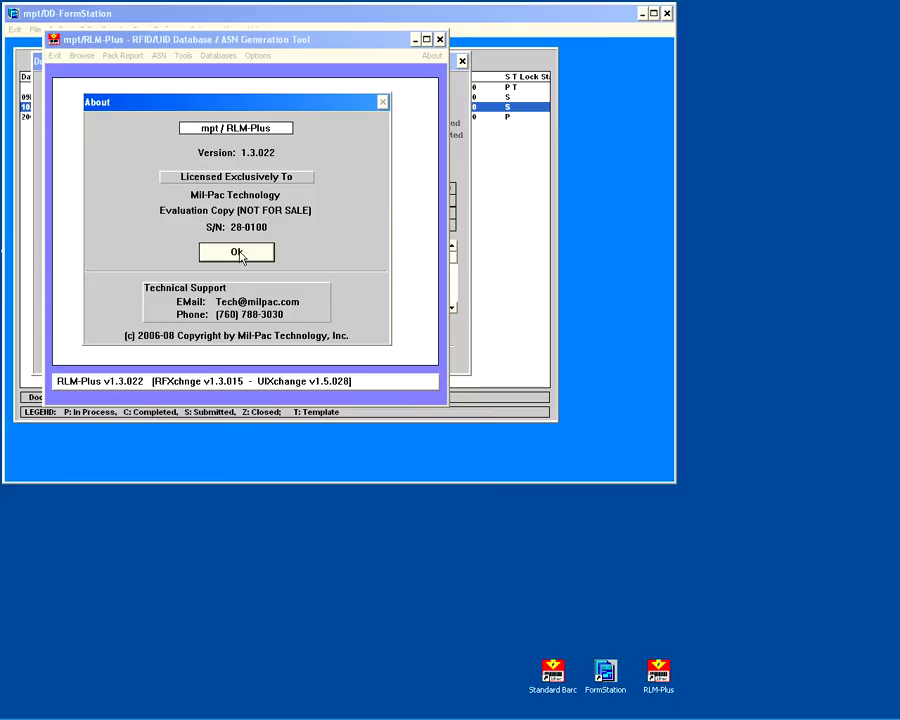
click(240, 256)
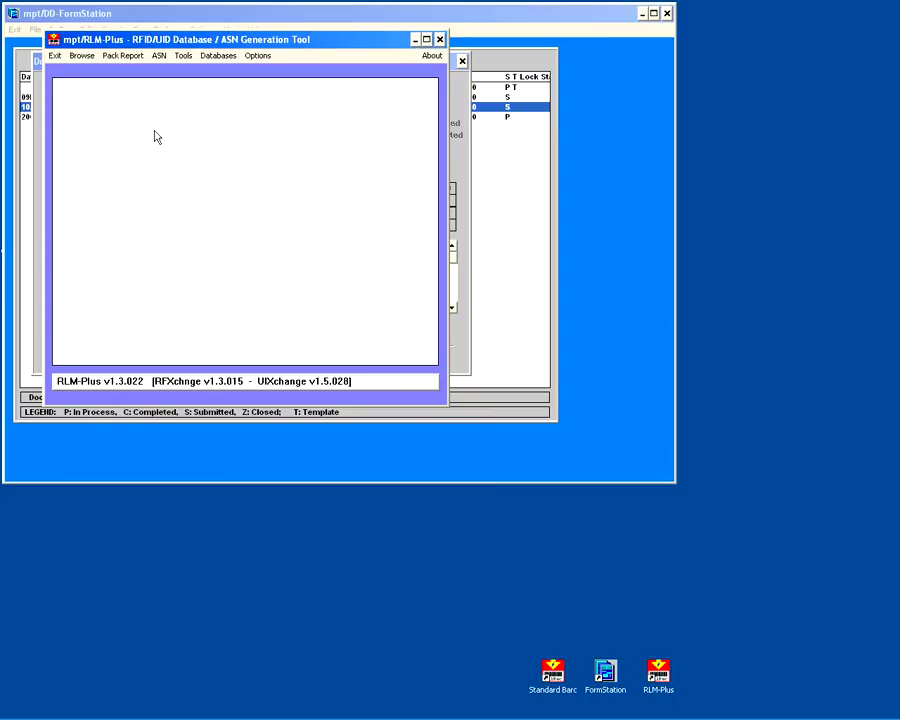
click(84, 56)
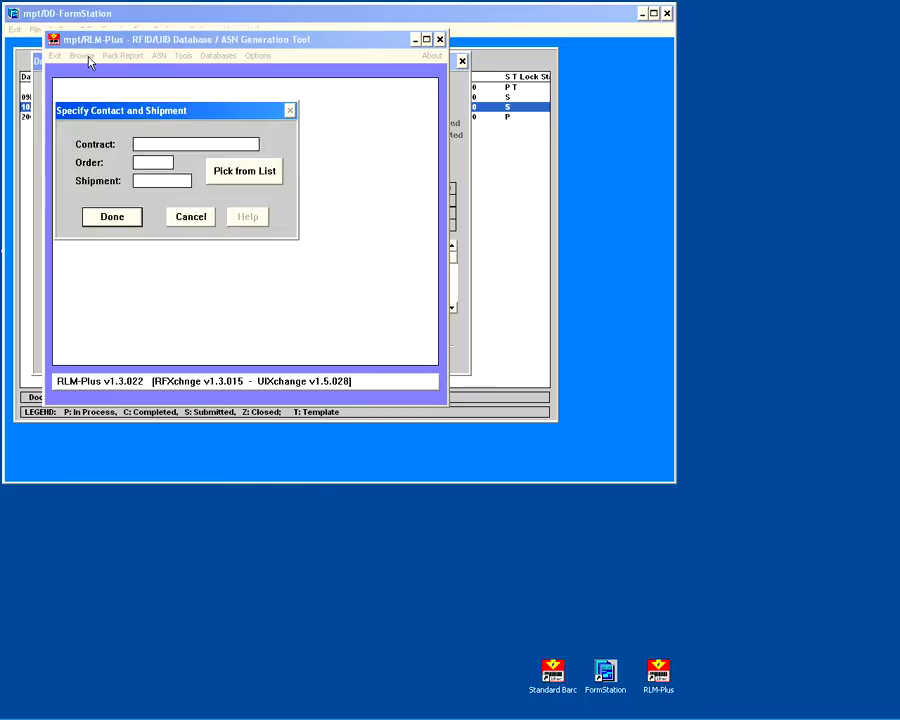
click(238, 182)
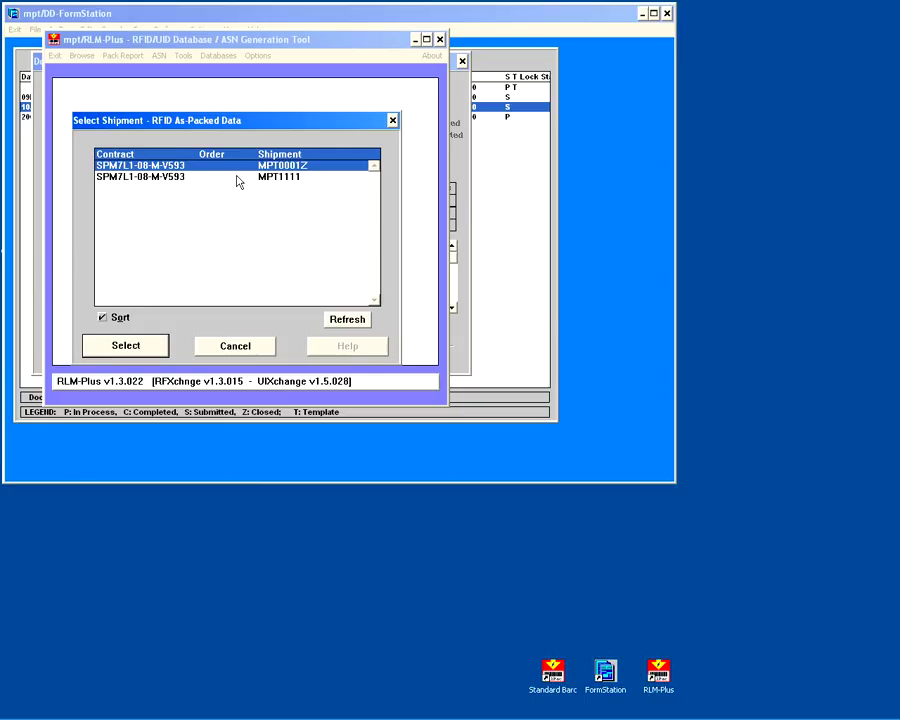
click(180, 167)
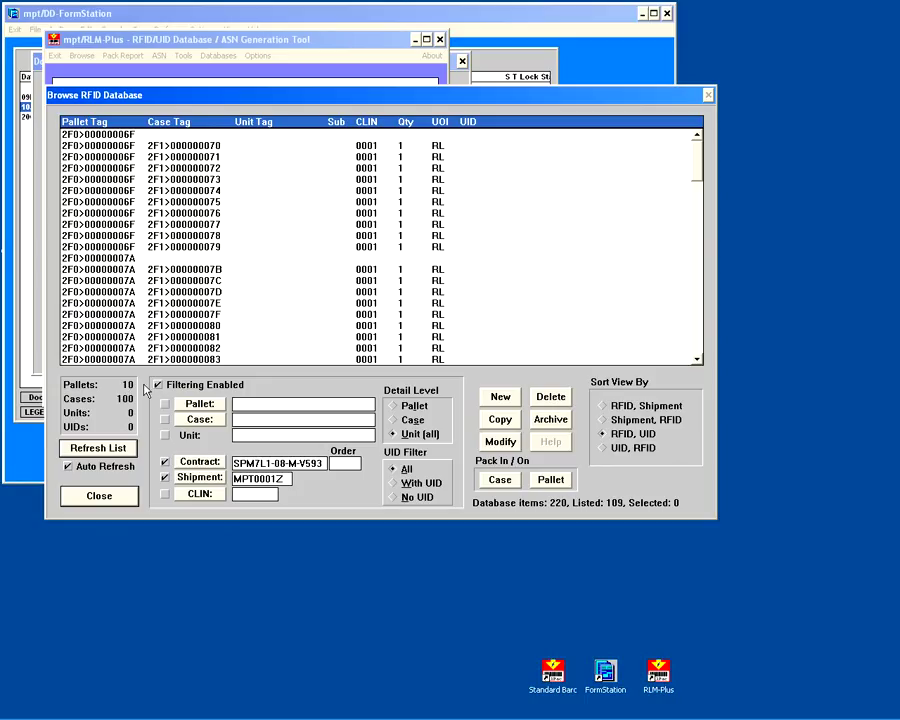
Examine the RFID entry for case 2F1>0000000D4 without changes, then close the RFID database browser.
click(130, 136)
key(shift+End)
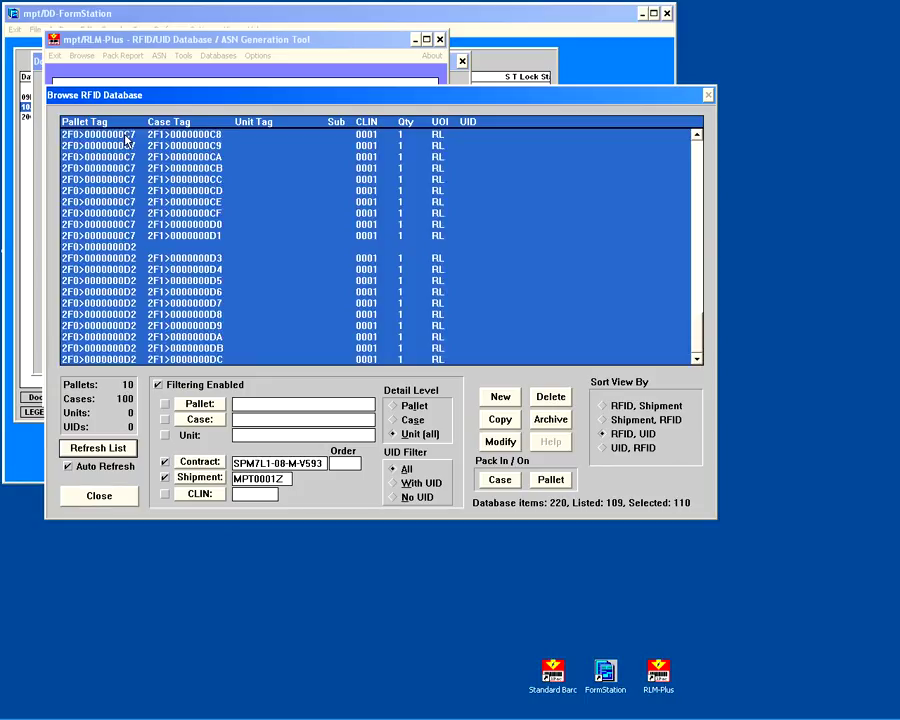
click(255, 270)
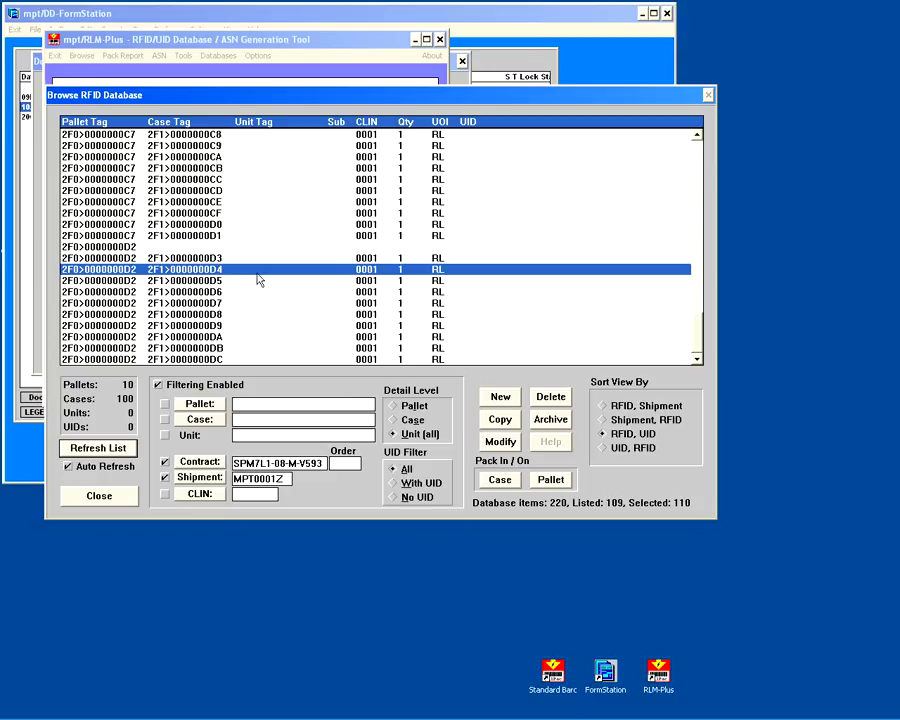
double_click(200, 269)
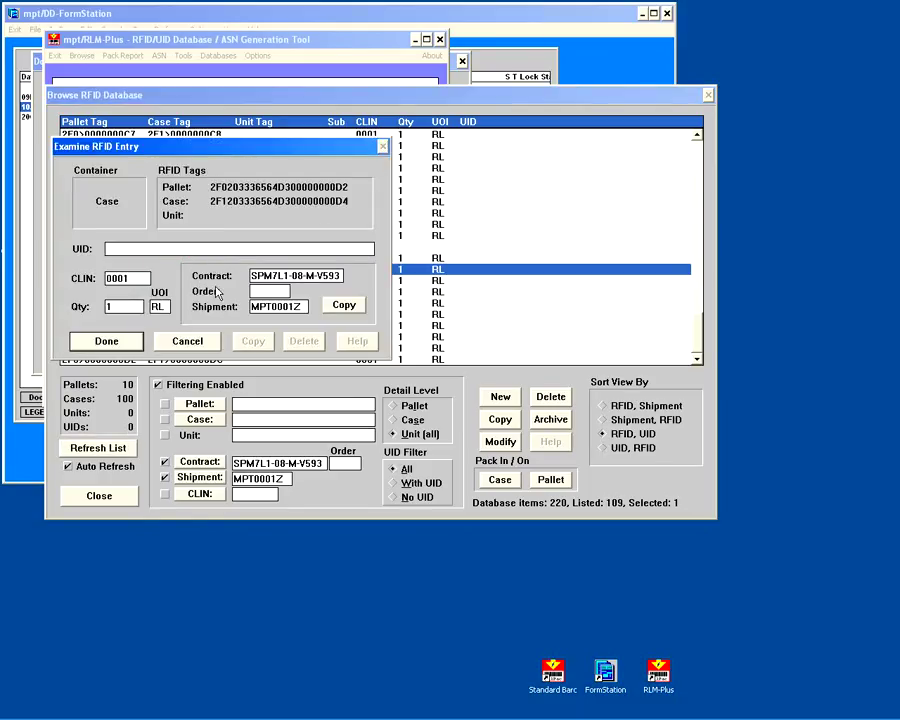
click(267, 245)
click(151, 341)
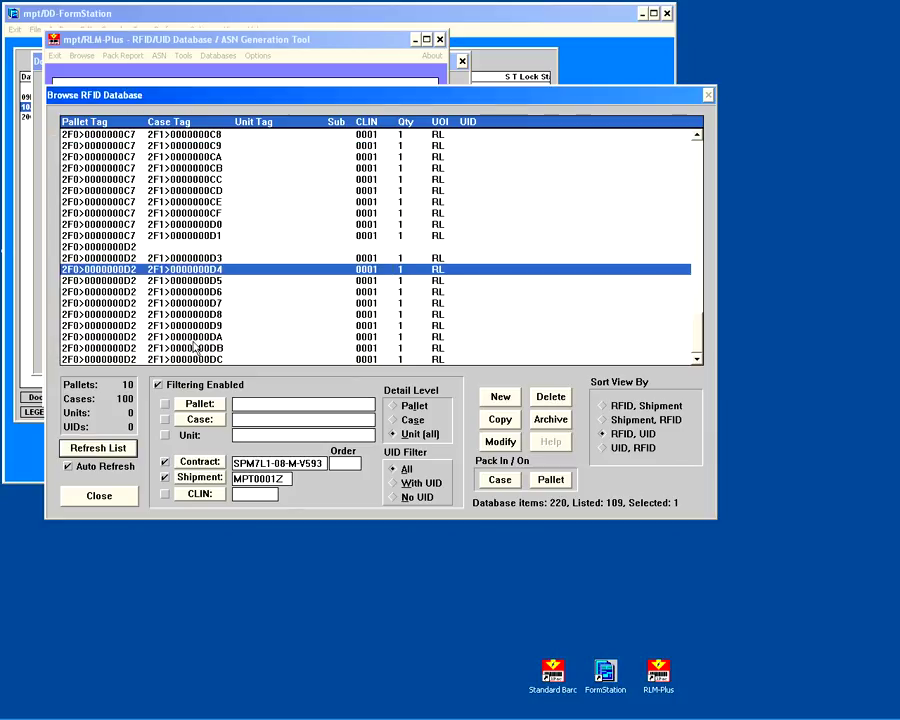
click(108, 497)
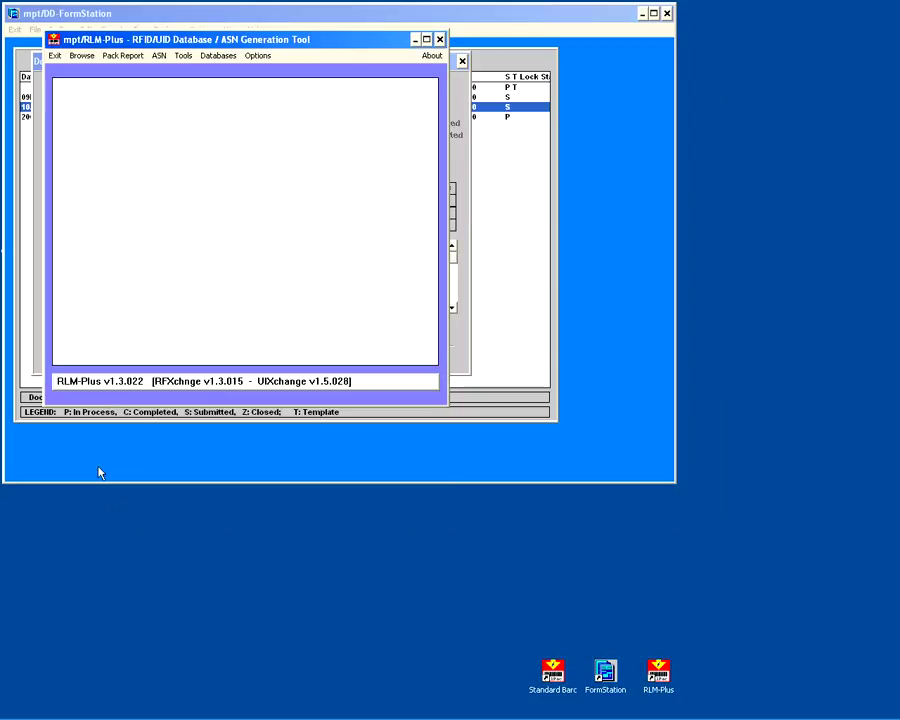
Start a WAWF Pack Update and accept shipment MPT0001Z's details (10 pallets, 100 cases, 0 UID items).
click(162, 57)
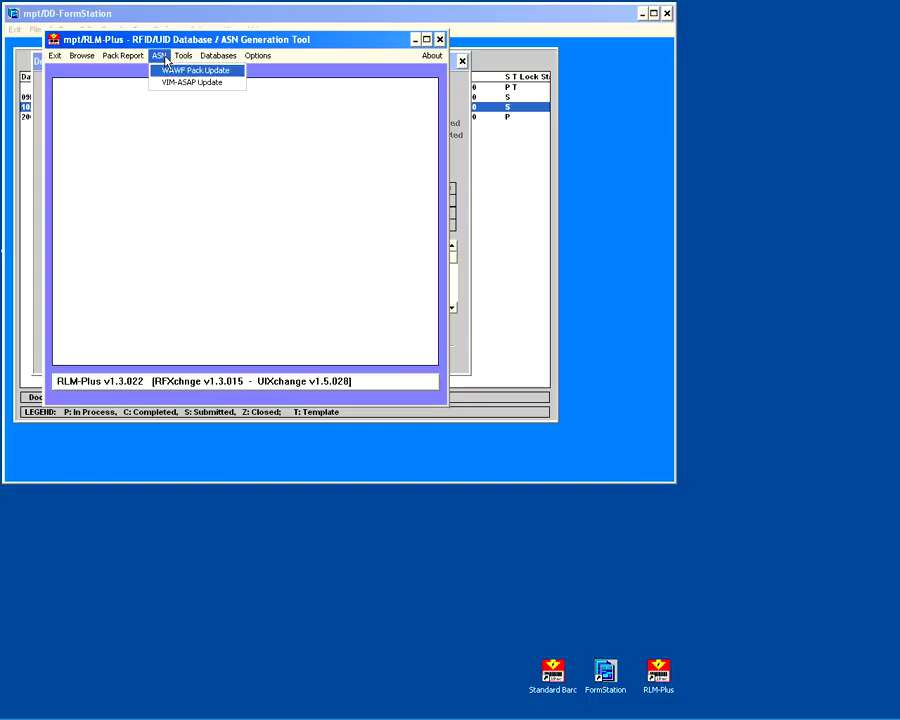
click(160, 72)
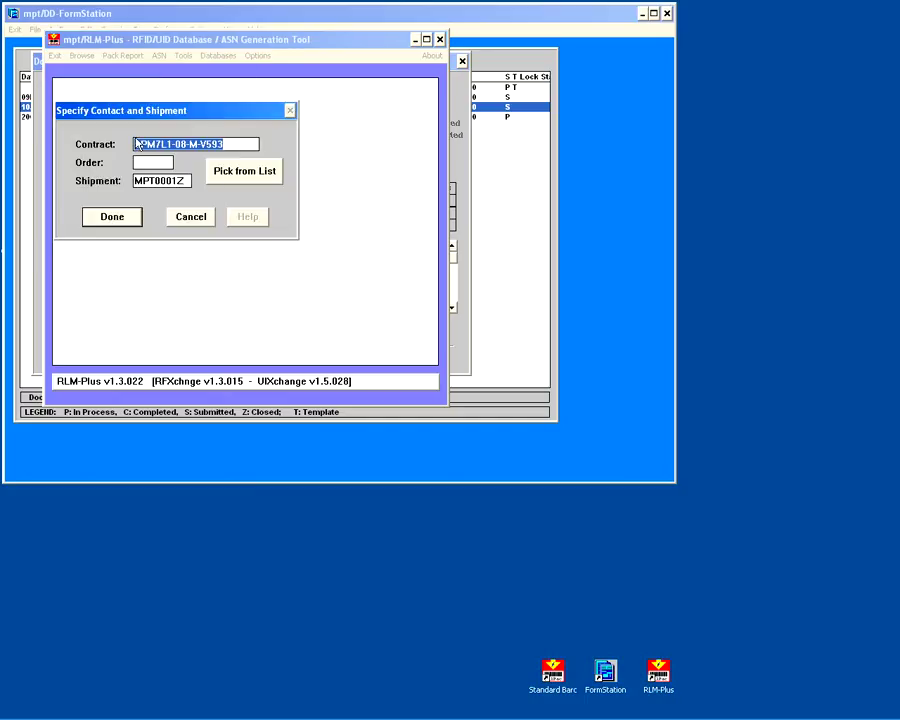
click(130, 217)
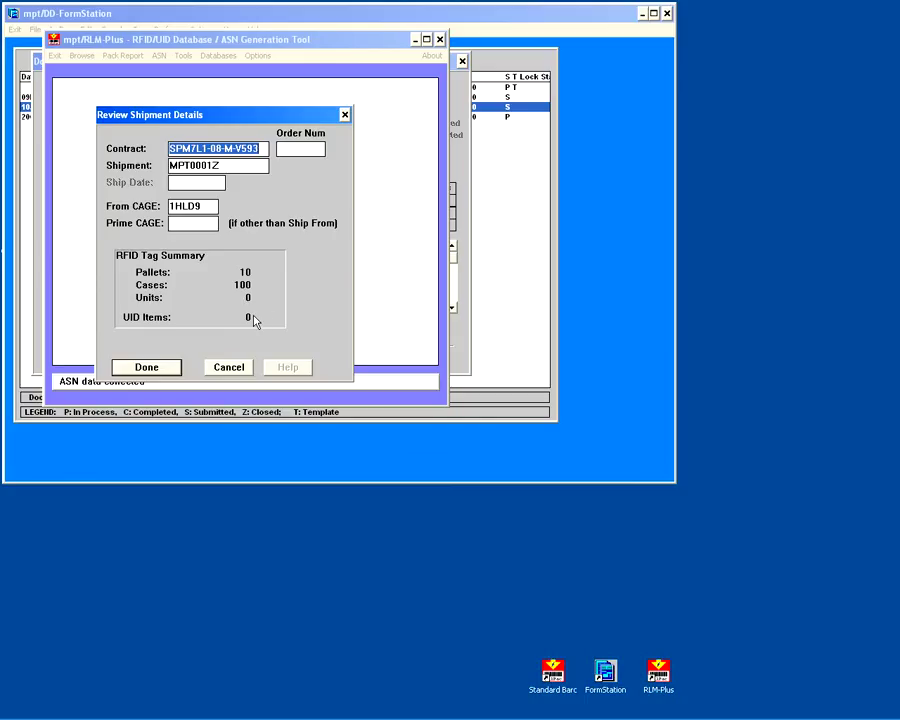
click(155, 366)
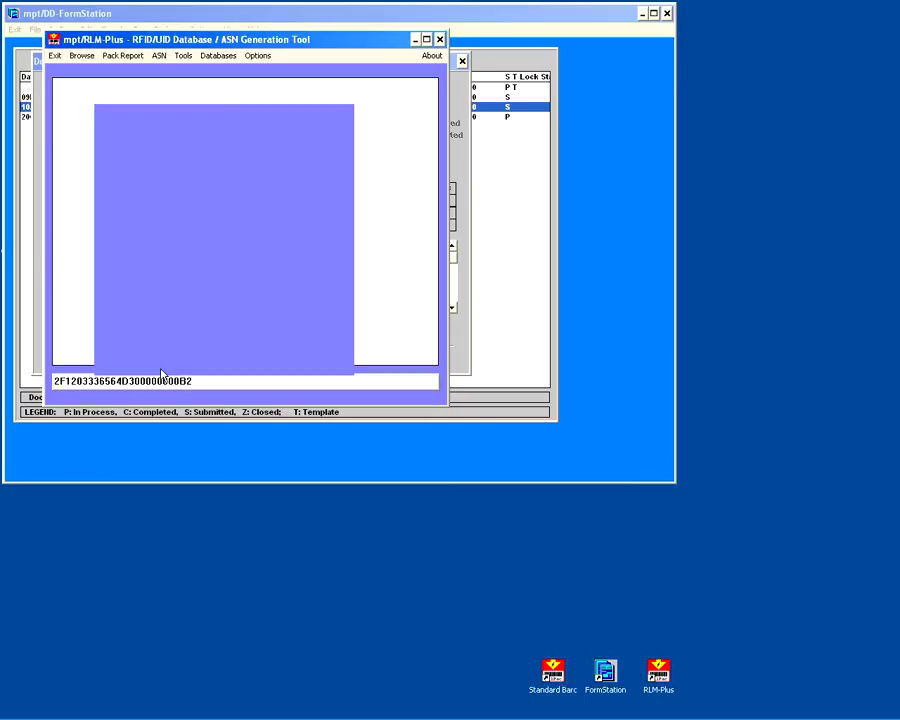
Connect to the FTP server and transmit pack file 35000147.856 to the VAN.
click(159, 346)
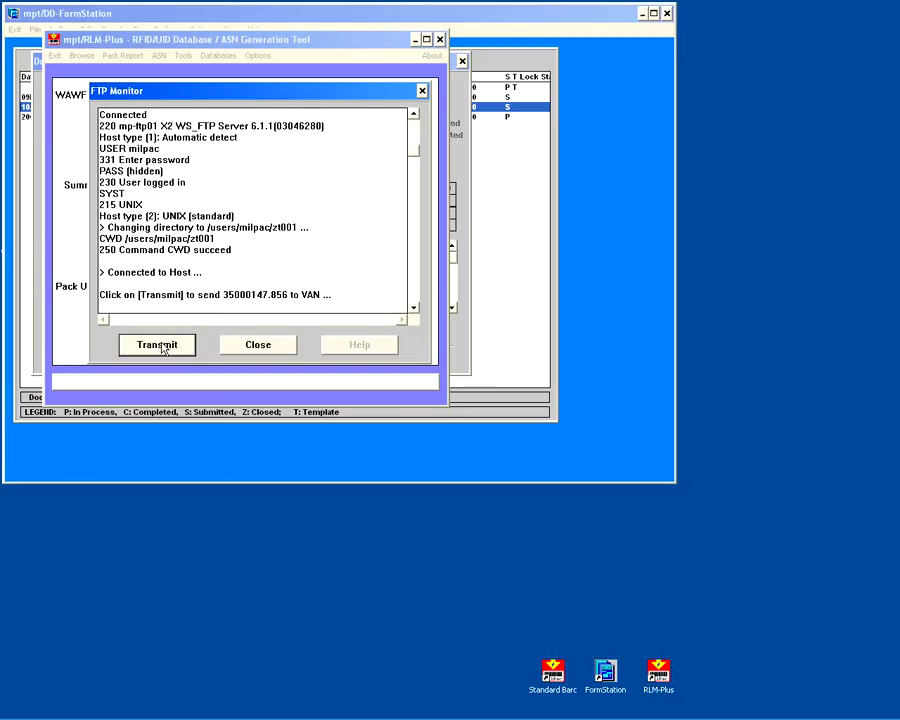
click(159, 345)
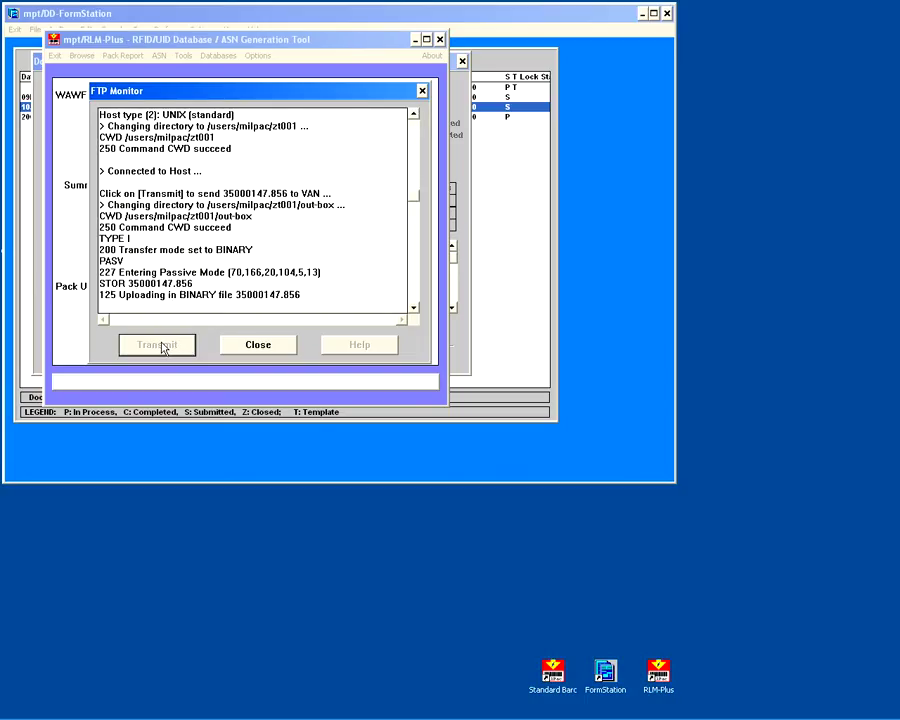